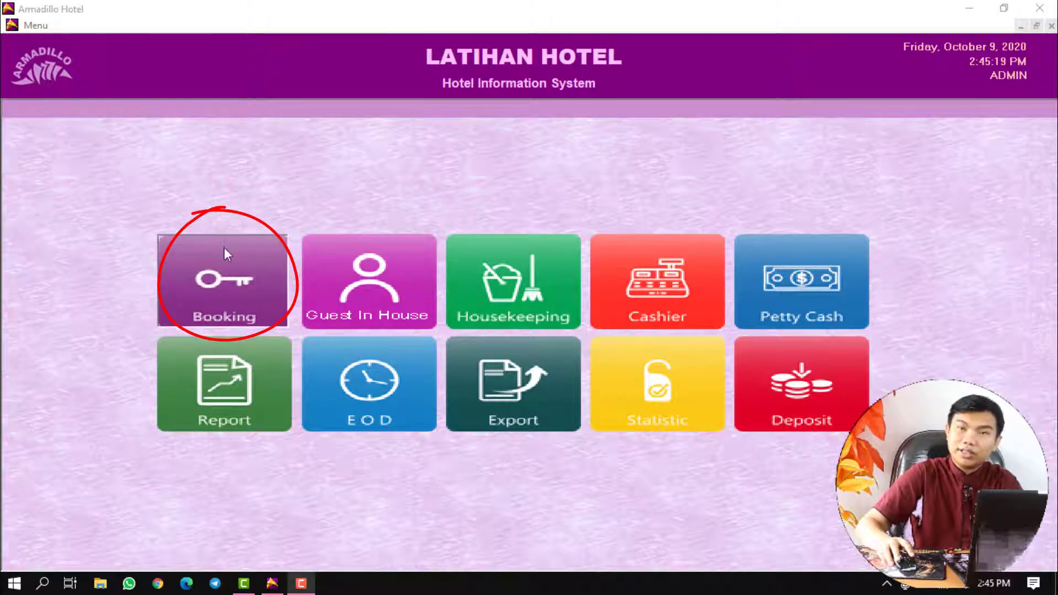
- Open the empty Daftar Reservasi list from the Booking tile after browsing the main menu
click(36, 25)
mouse_move(90, 59)
mouse_move(207, 54)
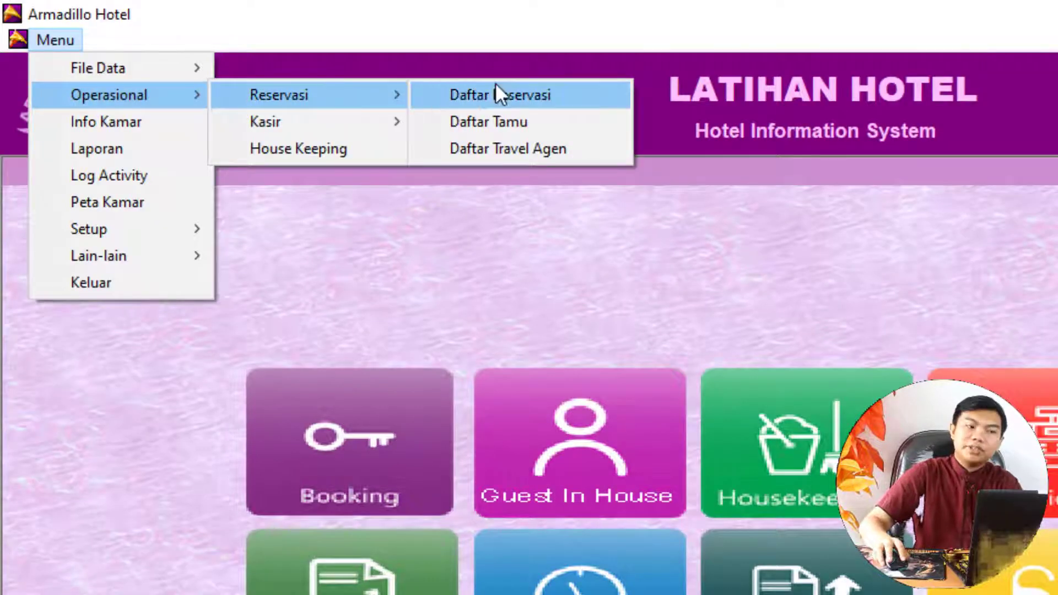
click(515, 3)
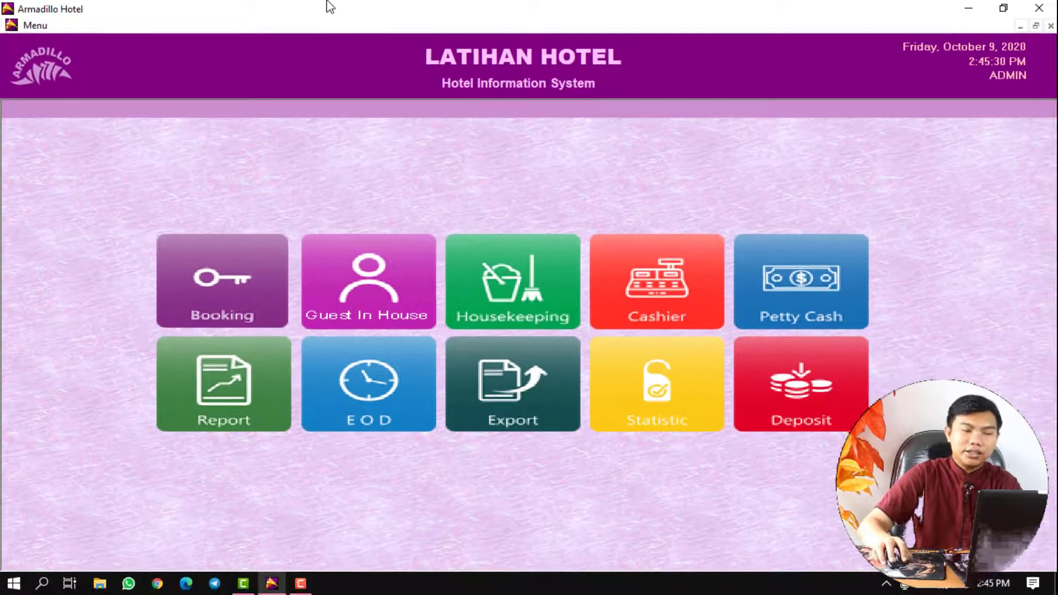
click(217, 267)
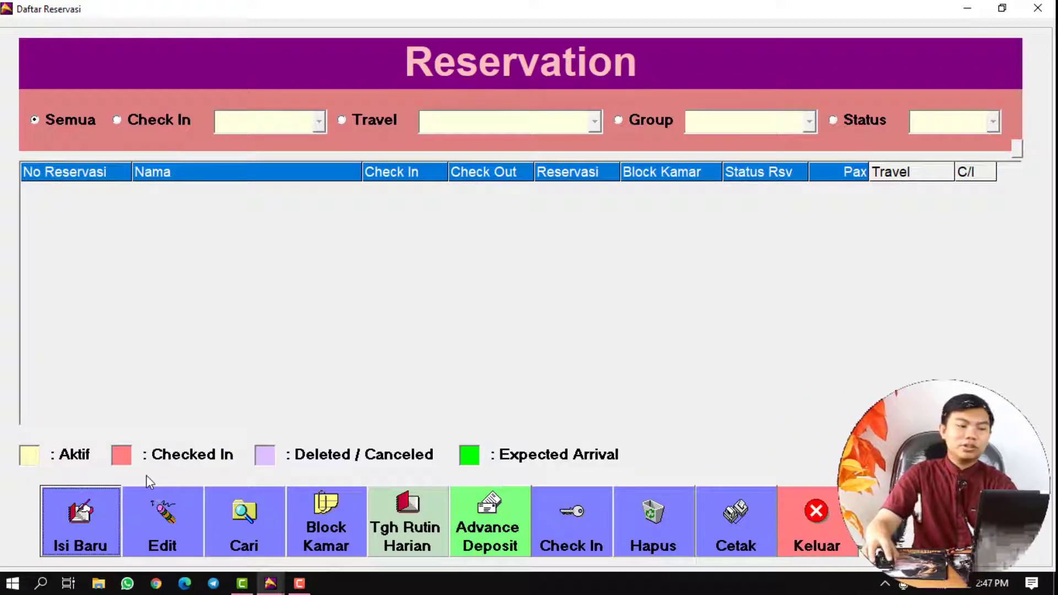
- Start a new reservation with Isi Baru and bring up the Daftar Travel Agent list, repositioned
click(91, 527)
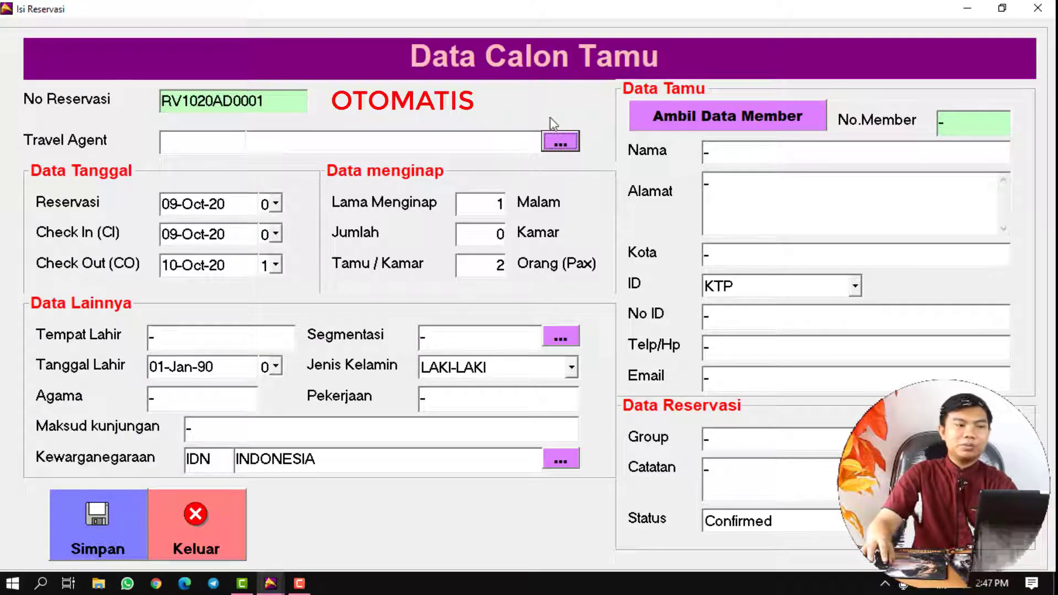
click(555, 143)
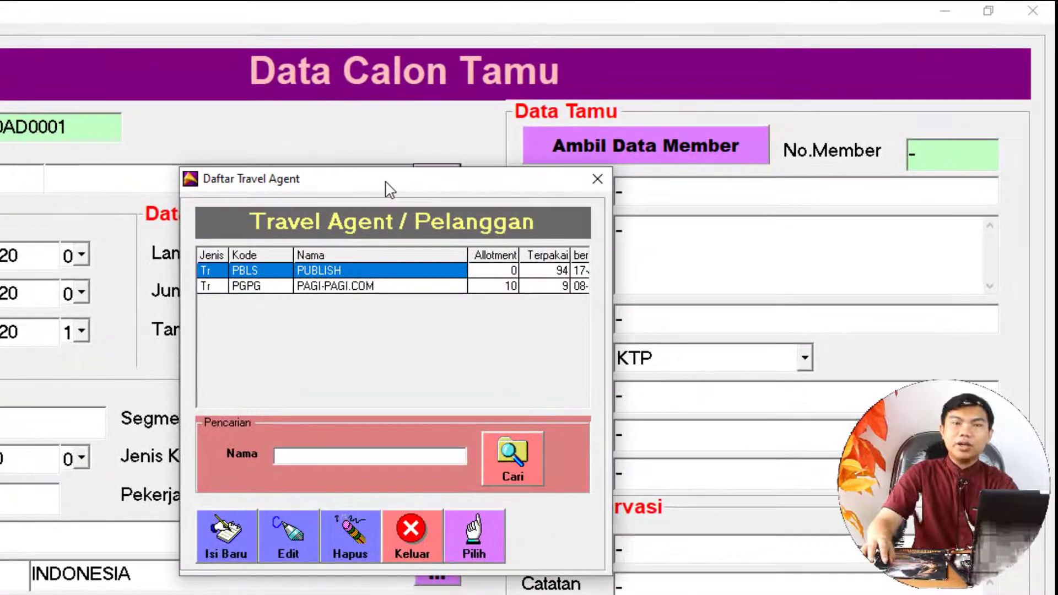
drag(389, 190, 382, 145)
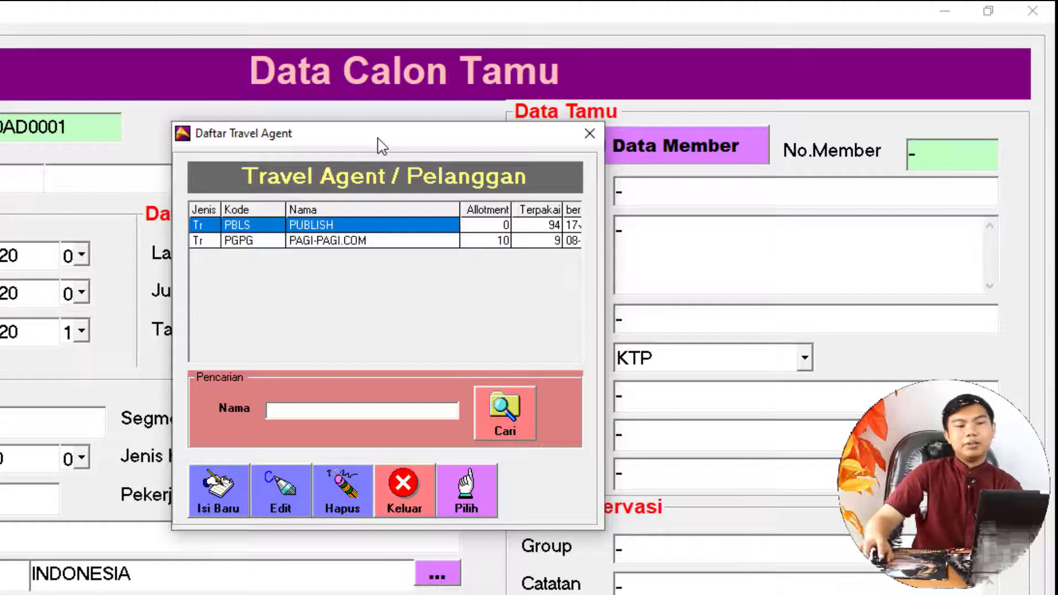
drag(333, 142, 289, 191)
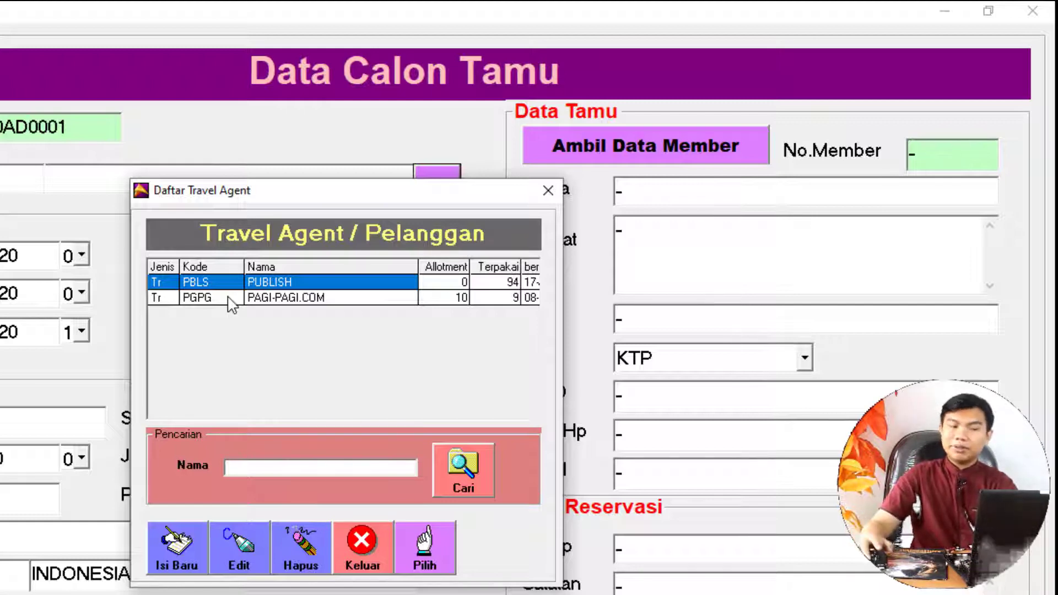
click(176, 549)
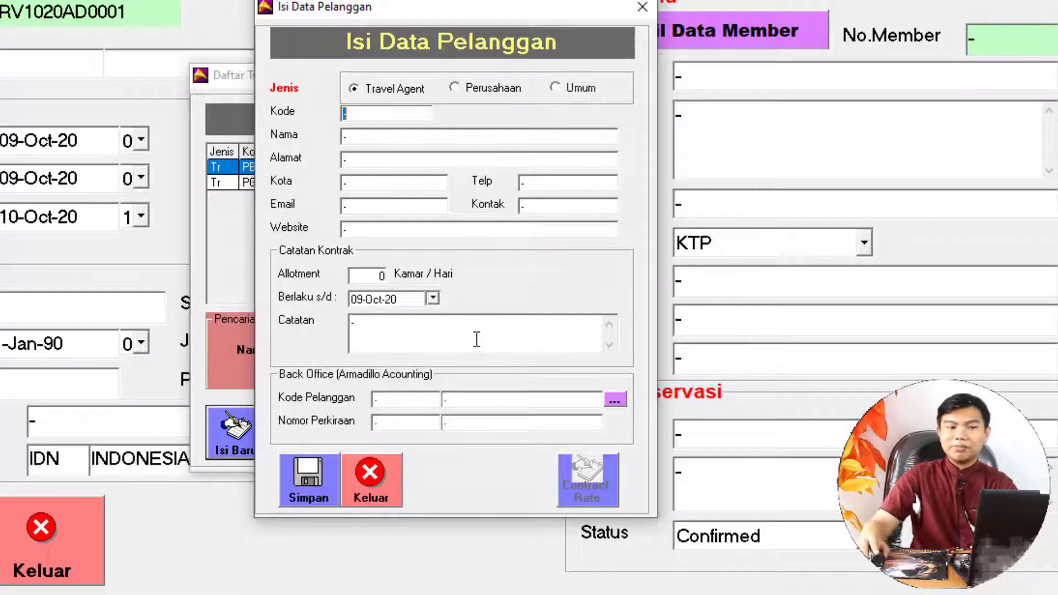
click(368, 474)
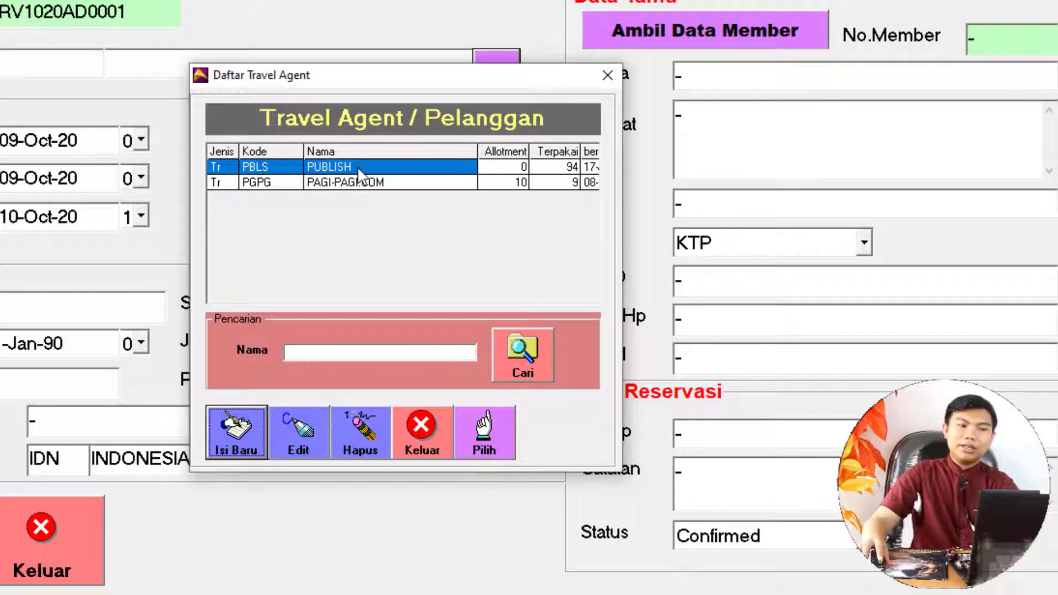
- Choose travel agent PUBLISH, set Lama Menginap to 2 and Jumlah to 1, and open Segmentasi
double_click(373, 163)
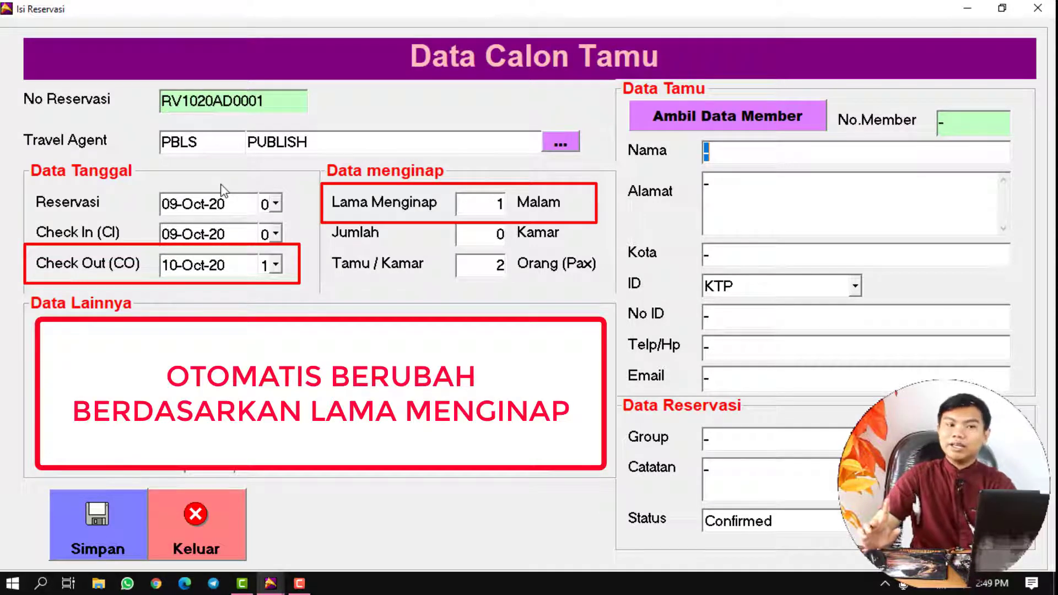
double_click(494, 203)
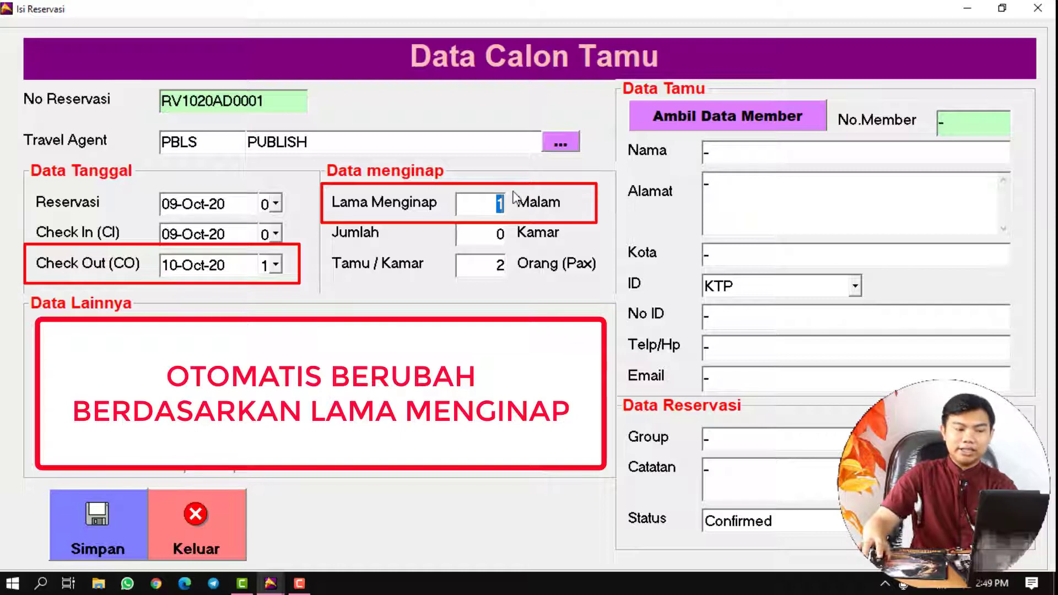
text(2)
key(Tab)
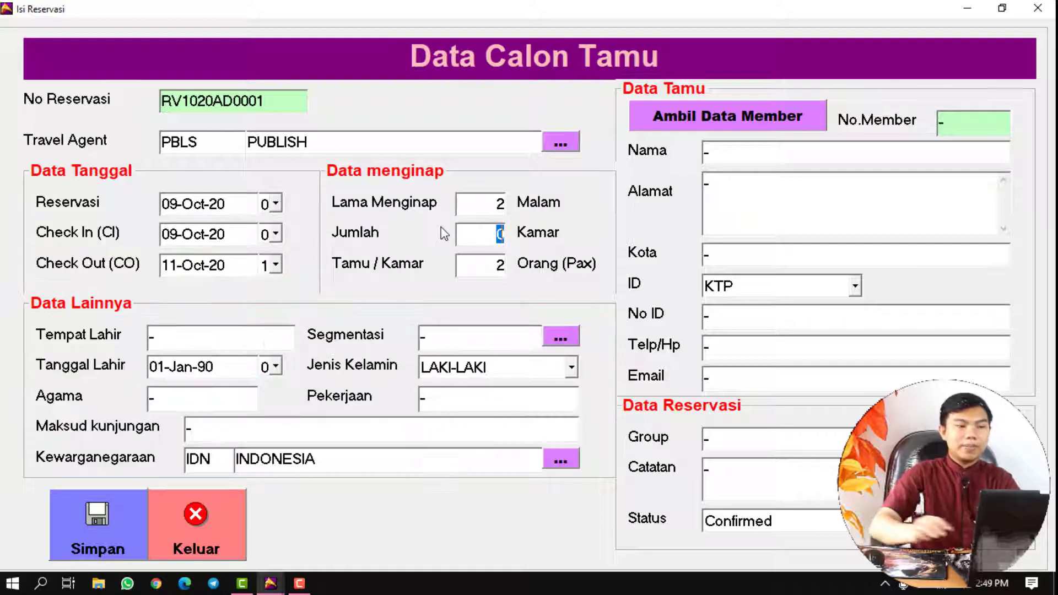
text(1)
key(Tab)
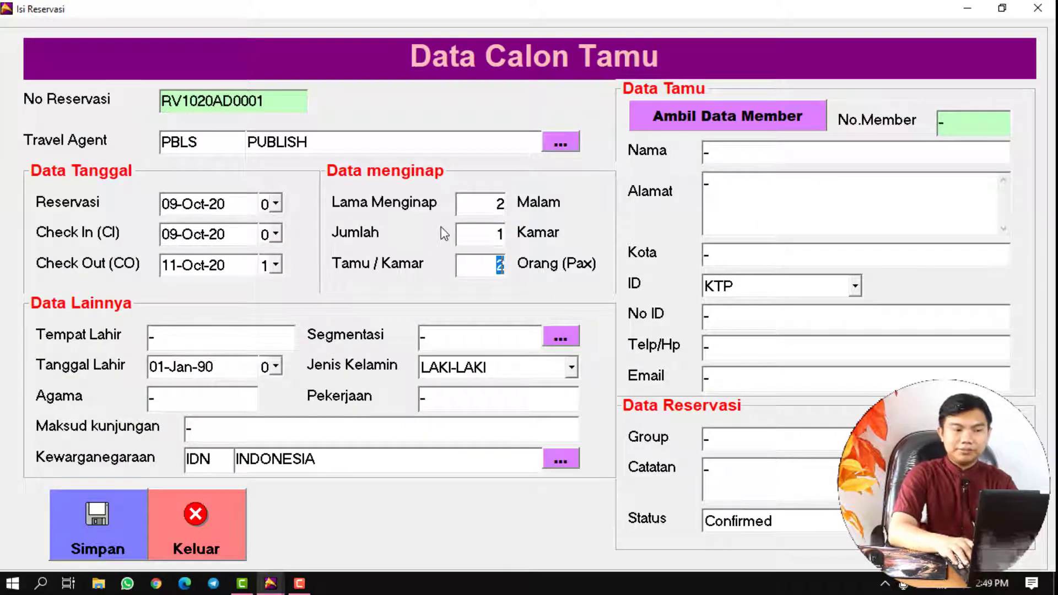
key(Tab)
key(Tab)
key(Return)
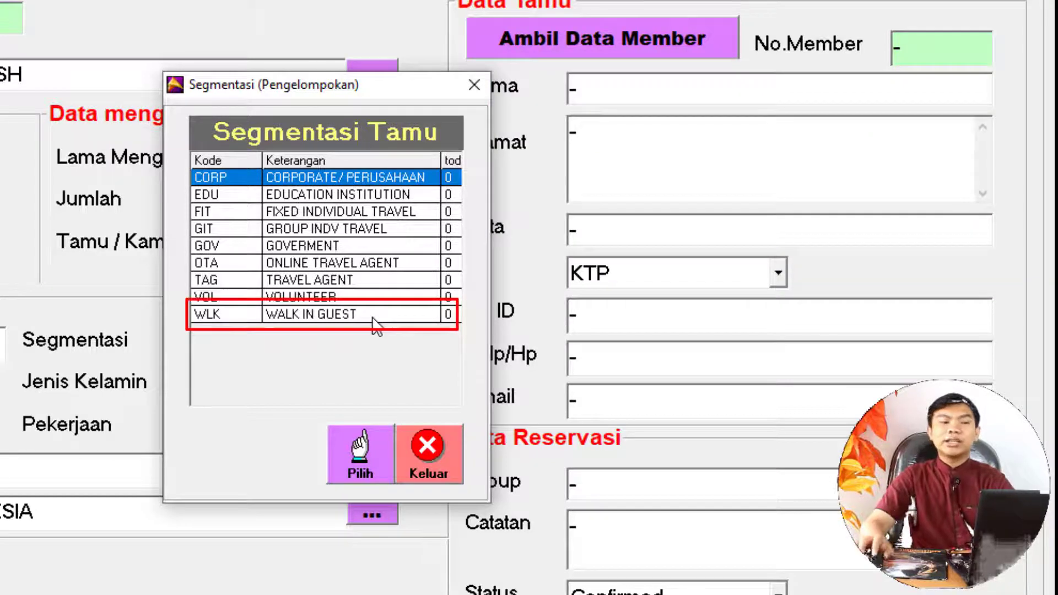
- Set the segment to WALK IN GUEST (WLK) and the guest name to CONTOH PUBLISH
double_click(372, 317)
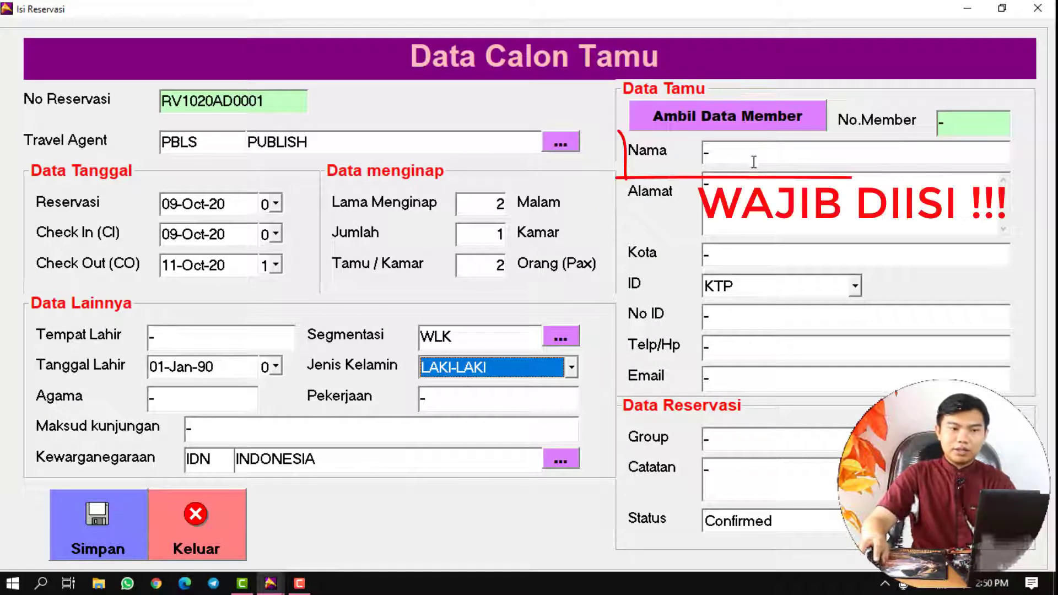
click(754, 157)
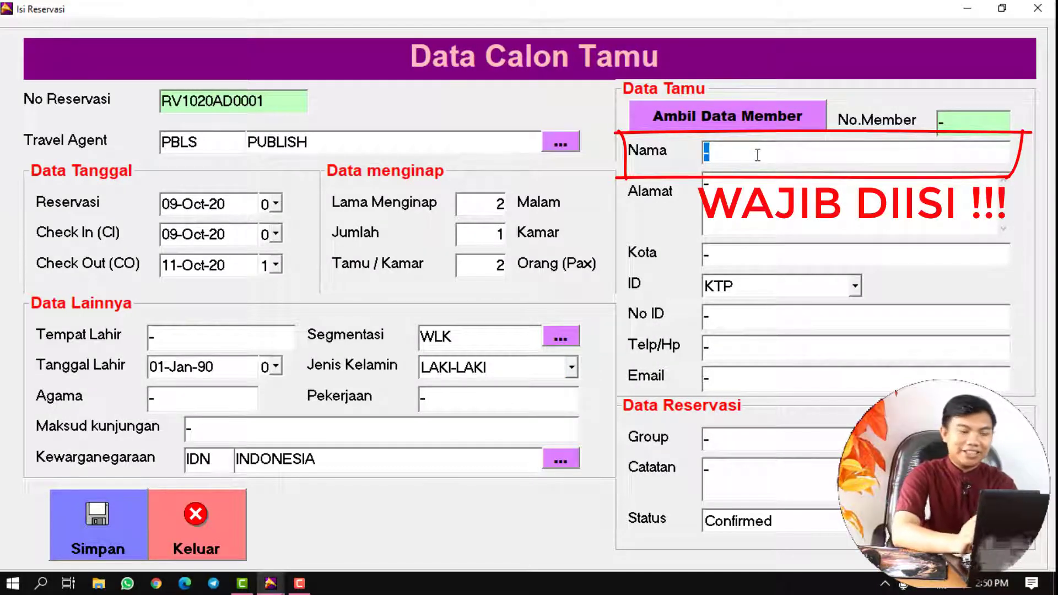
text(CONTO)
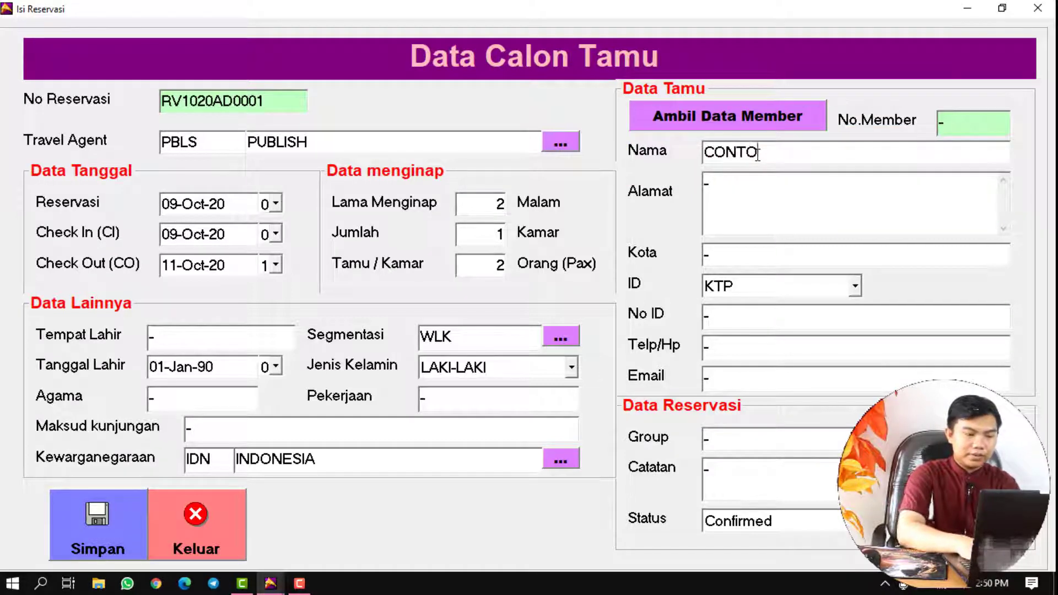
text(H PUBLISH)
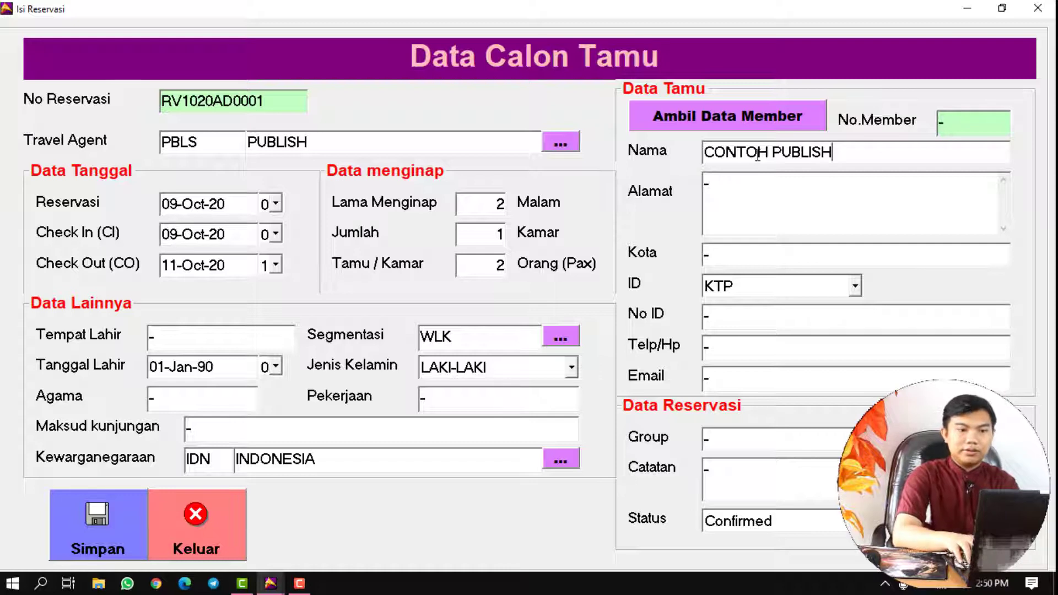
key(Tab)
key(Return)
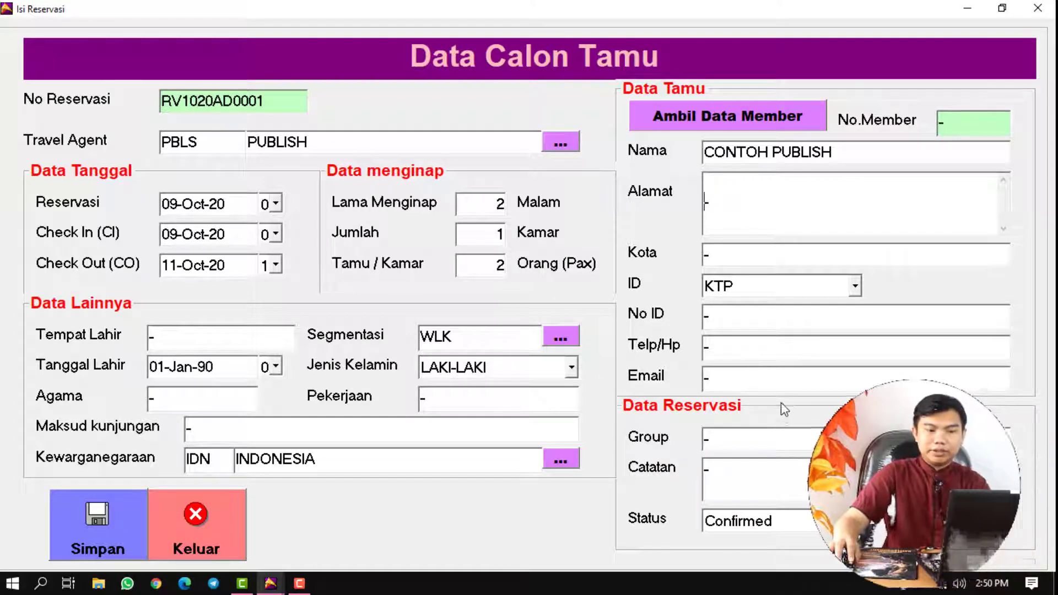
- Open the Status dropdown at the bottom of the Data Reservasi panel
click(860, 521)
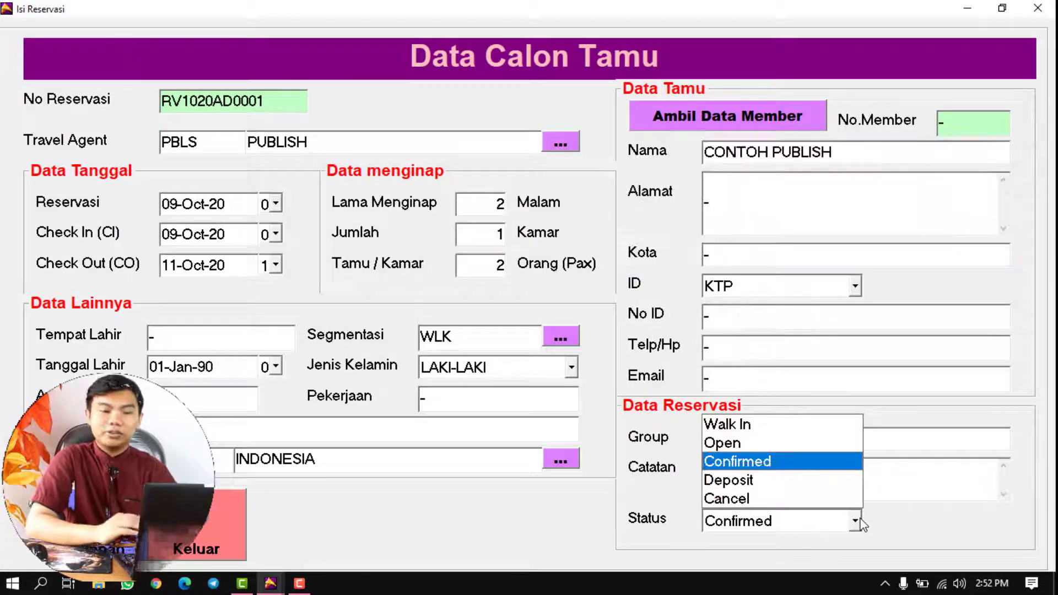
- Keep the status Confirmed and save the reservation with Simpan
click(793, 462)
click(107, 526)
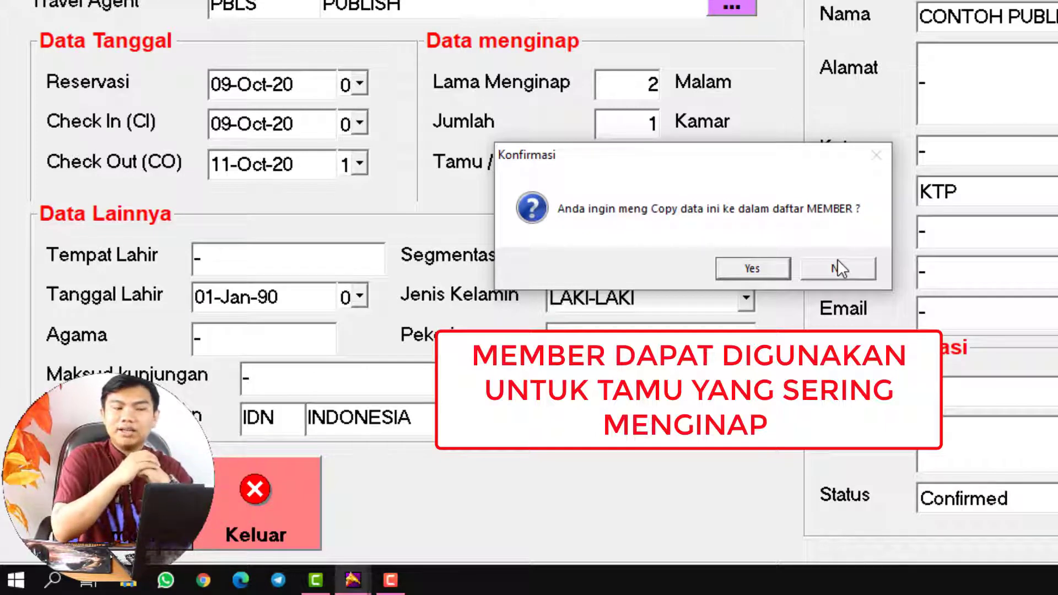
- Decline copying the guest into MEMBER and acknowledge the 'Data Sudah disimpan' message
drag(743, 163, 753, 125)
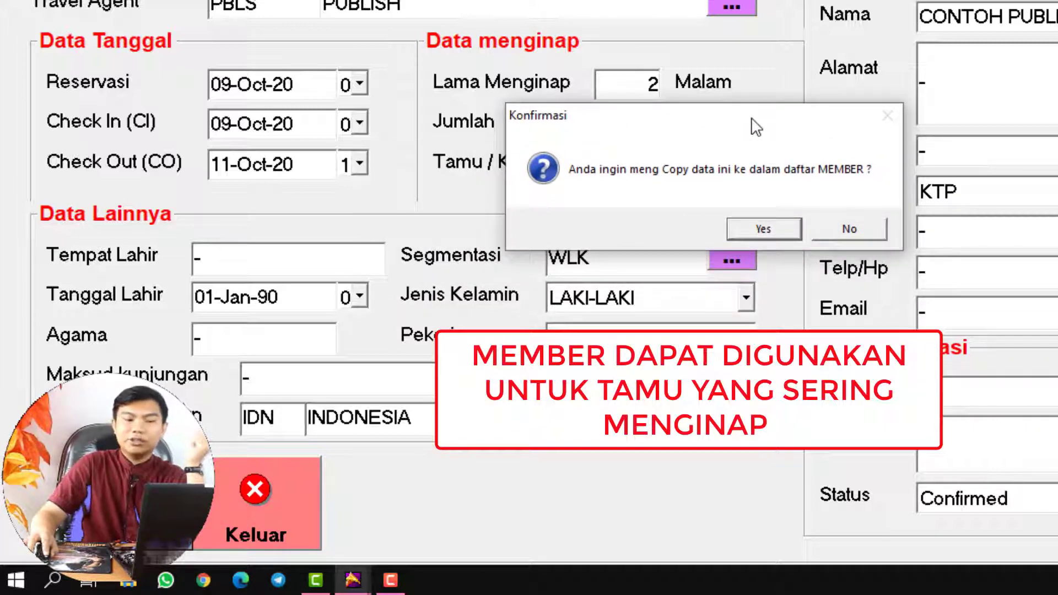
click(834, 229)
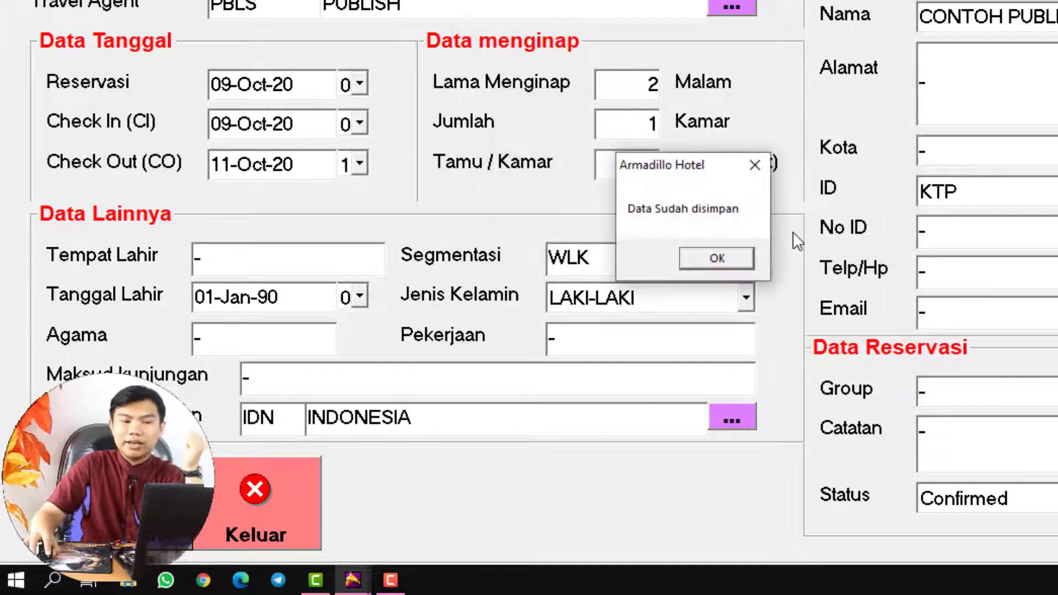
click(707, 263)
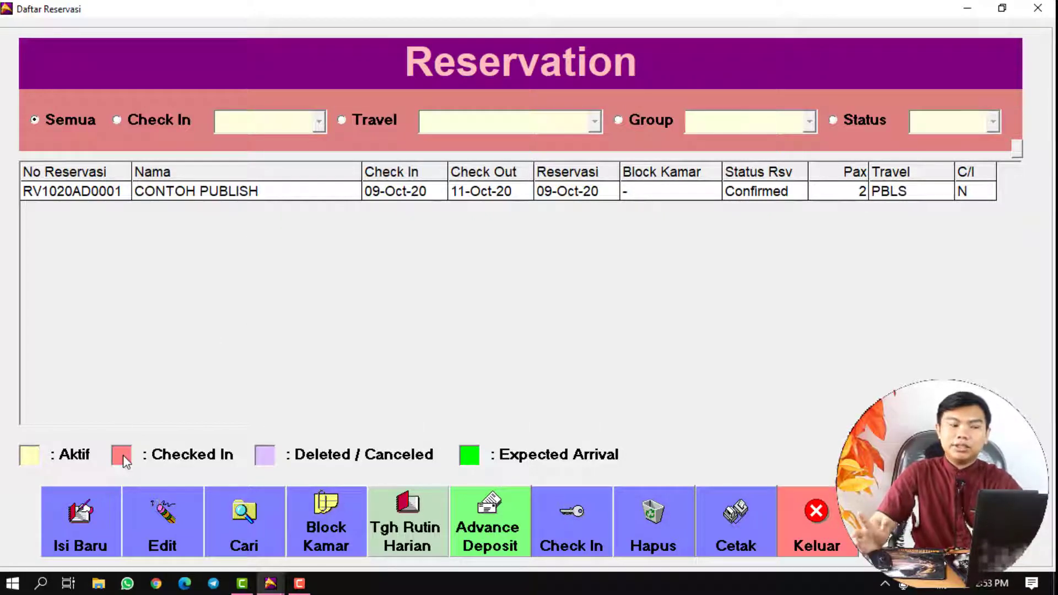
- Click Isi Baru to open a fresh Data Calon Tamu form for RV1020AD0002
click(101, 498)
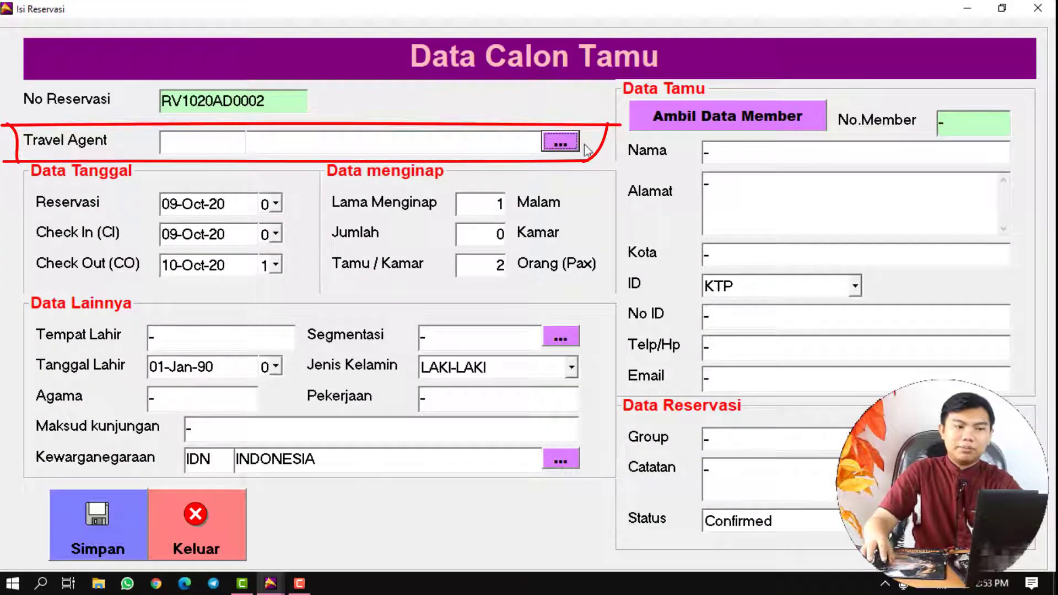
- Pick travel agent PAGI-PAGI.COM, check-in 10-Oct-20, check-out 11-Oct-20, and 2 rooms
click(559, 142)
double_click(492, 228)
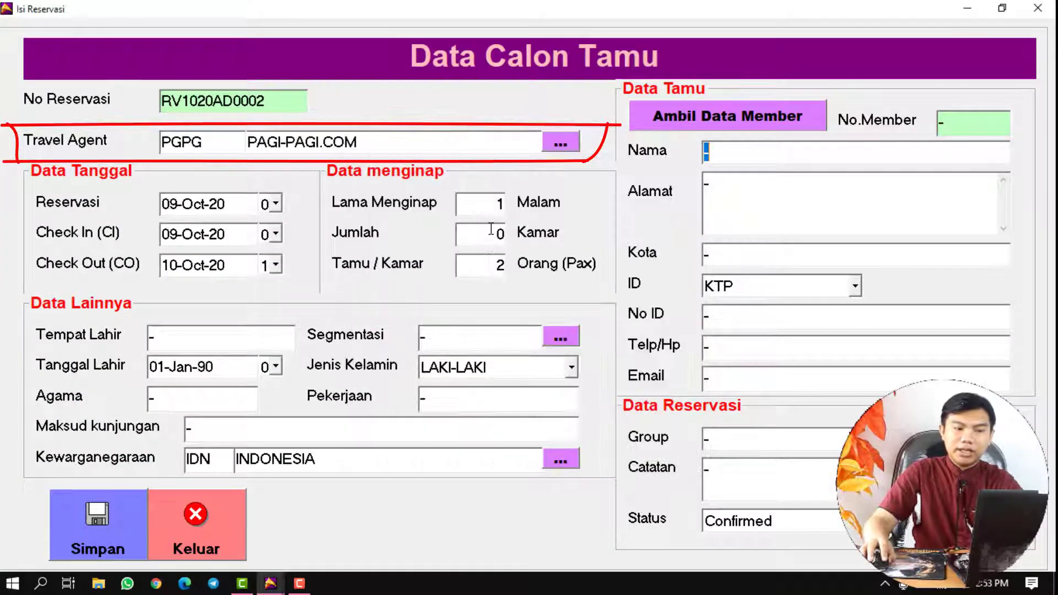
click(274, 234)
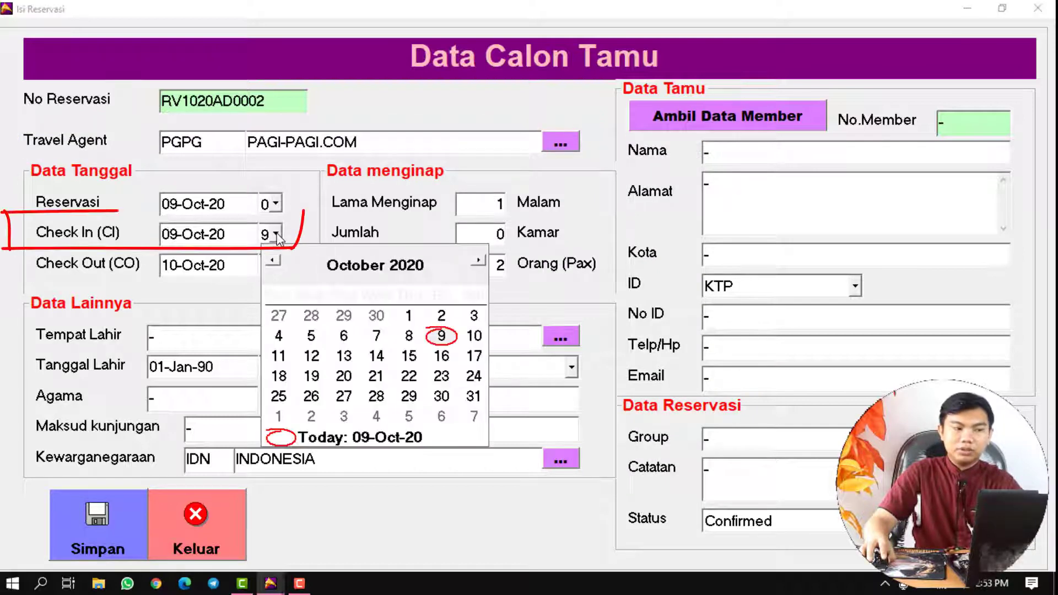
click(474, 337)
click(475, 208)
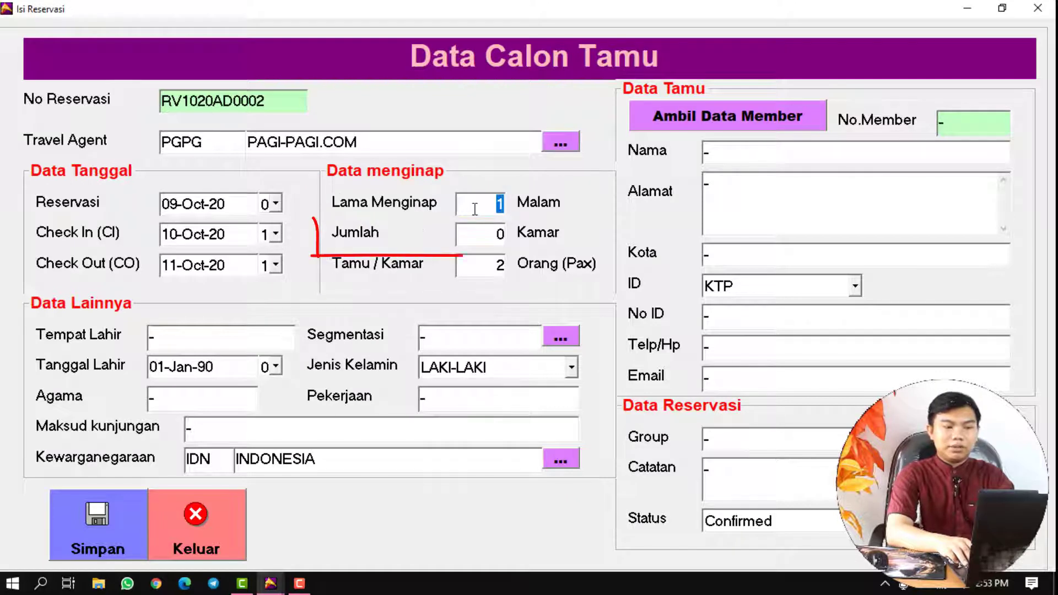
key(Tab)
text(2)
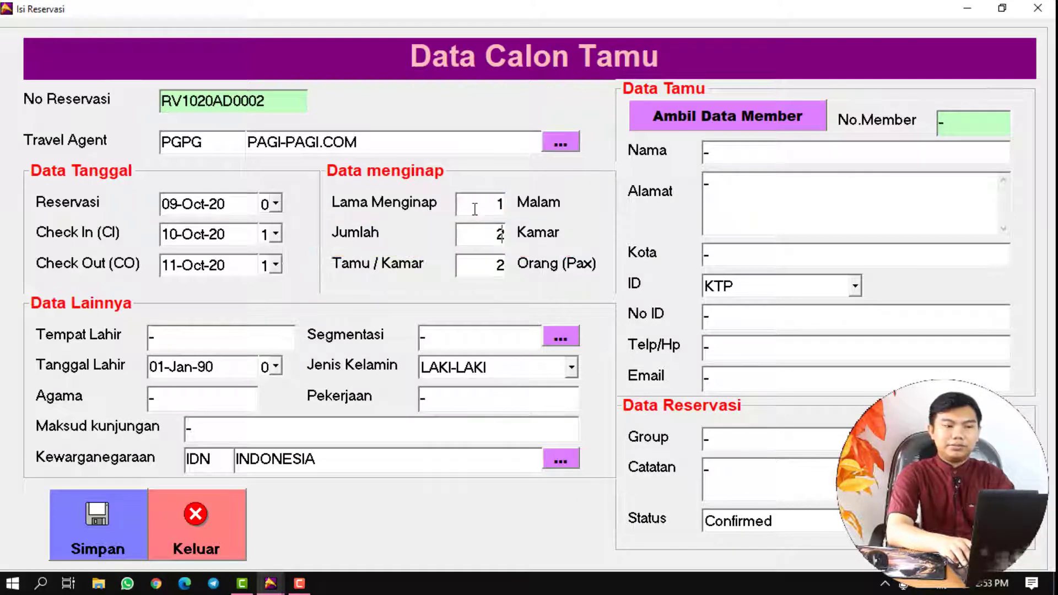
key(Tab)
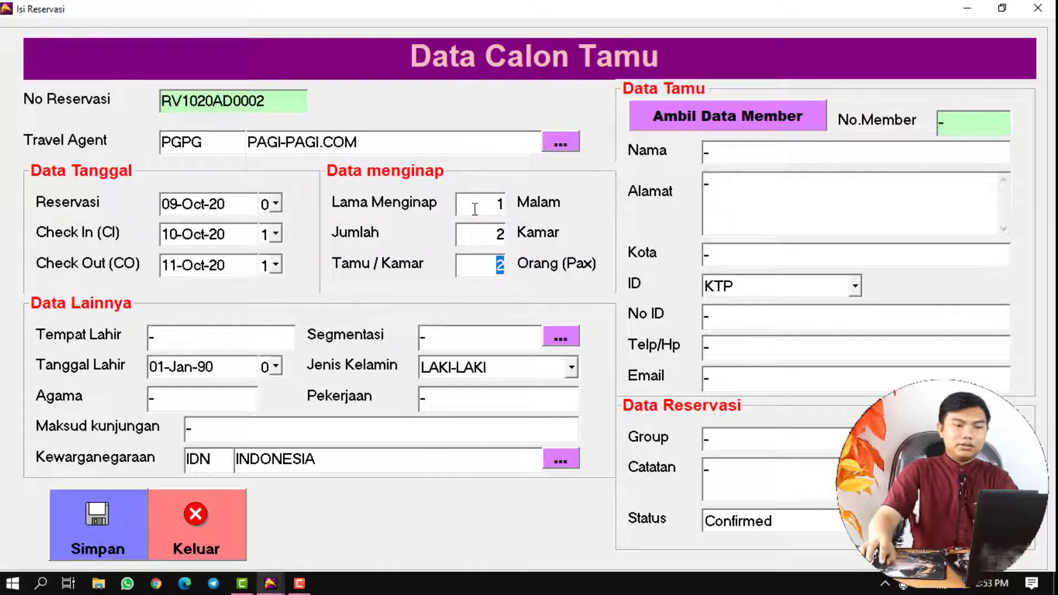
- Choose guest segment OTA and enter the guest name CONTOH GROUP
click(557, 332)
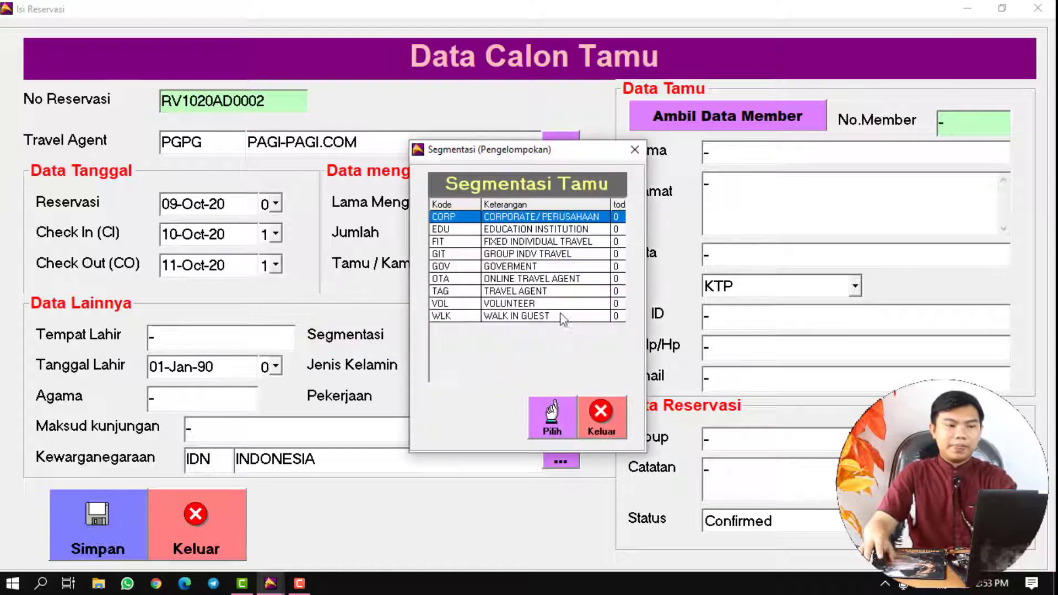
double_click(550, 280)
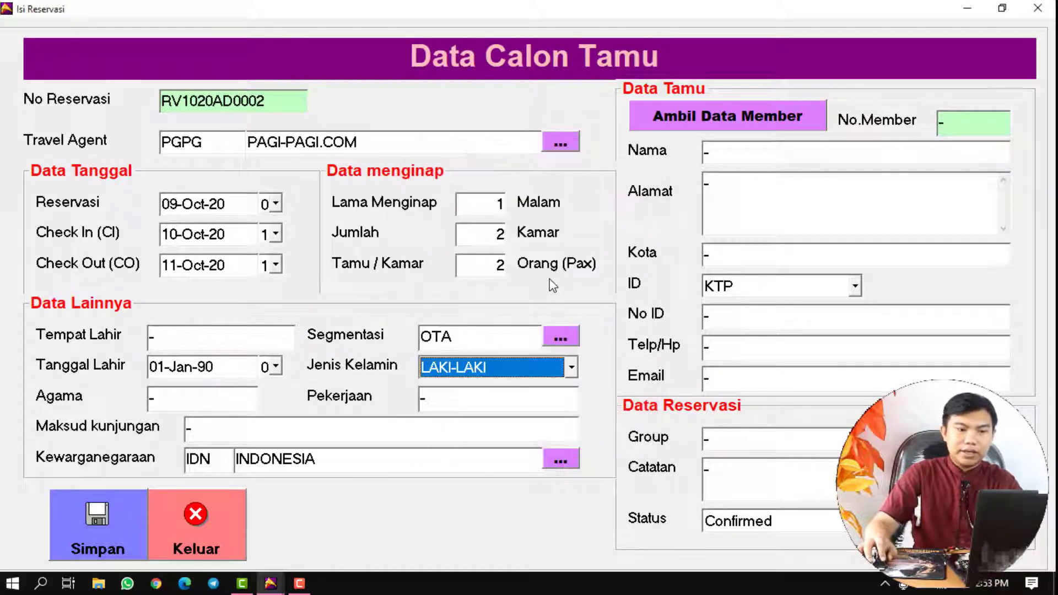
click(430, 460)
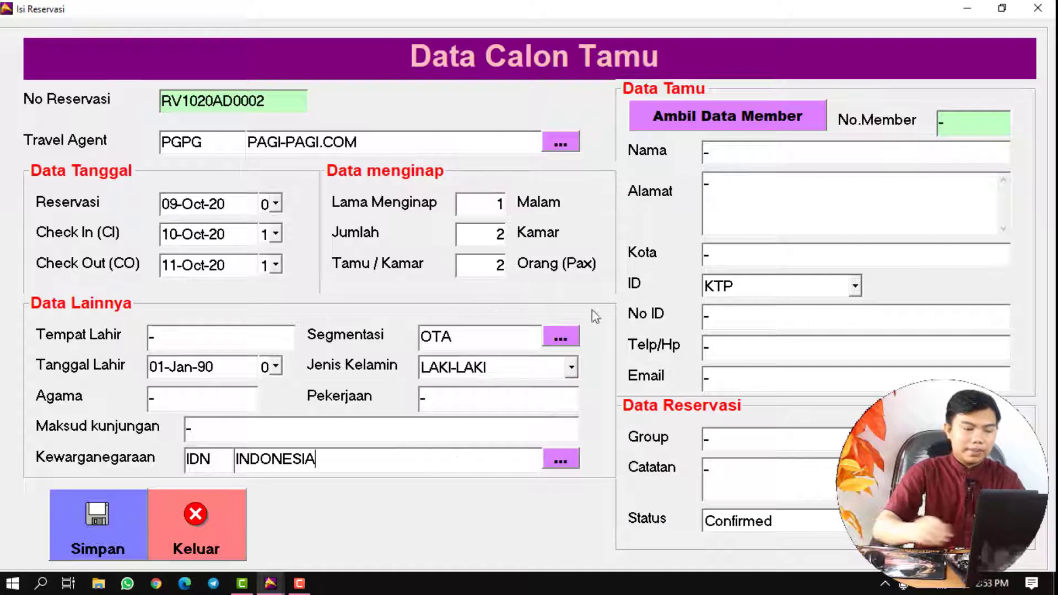
click(727, 160)
text(CONTO)
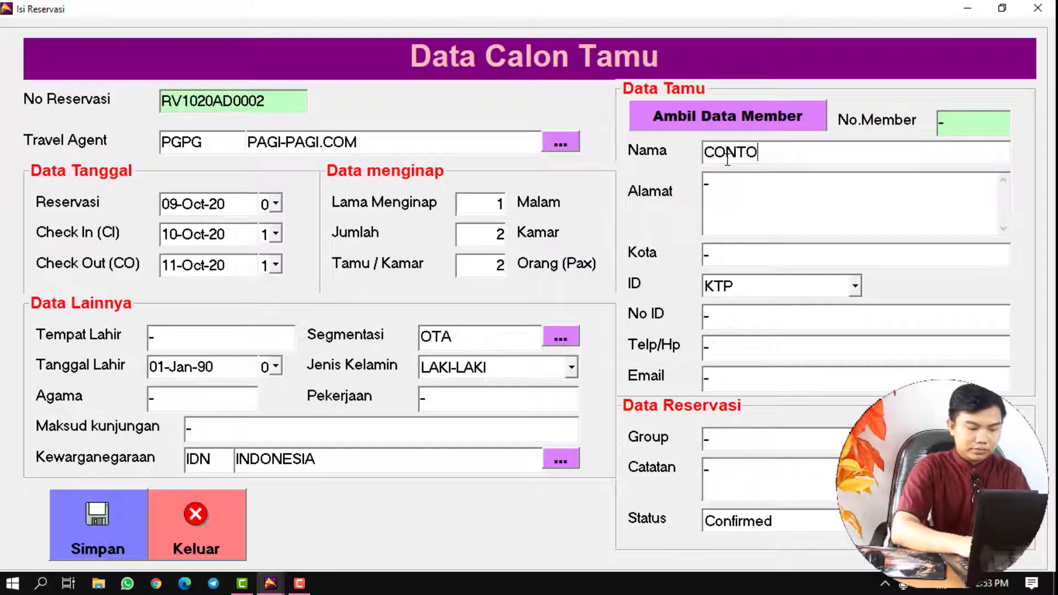
text(H GROUP)
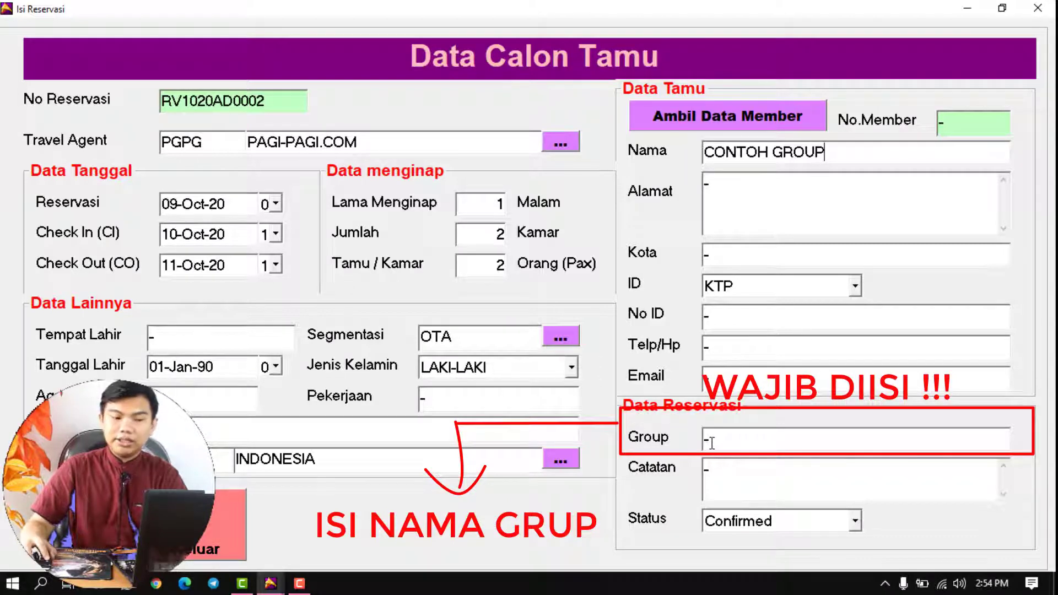
click(712, 442)
click(734, 448)
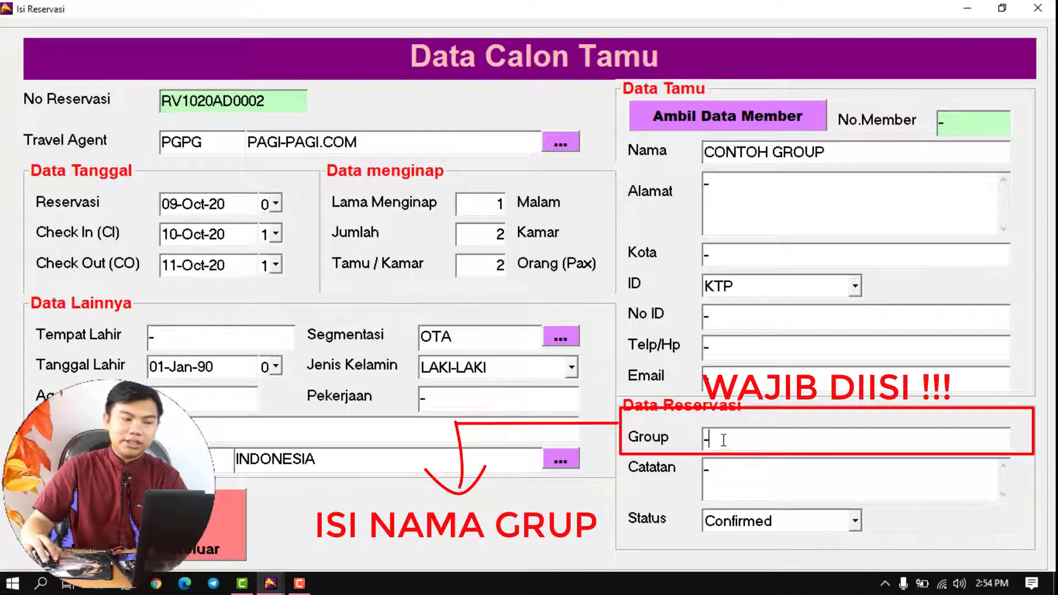
key(Return)
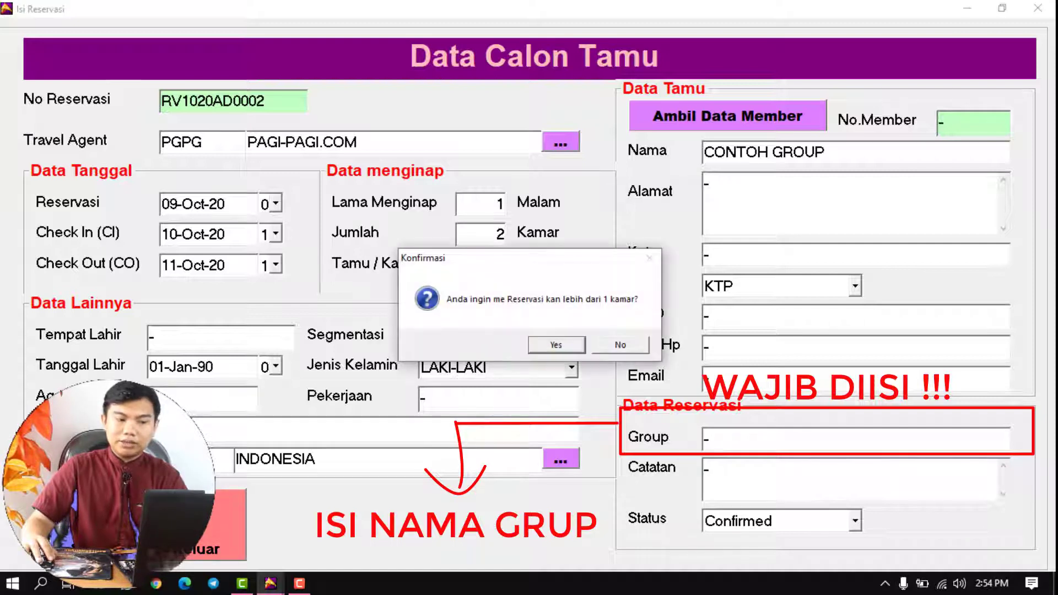
click(556, 345)
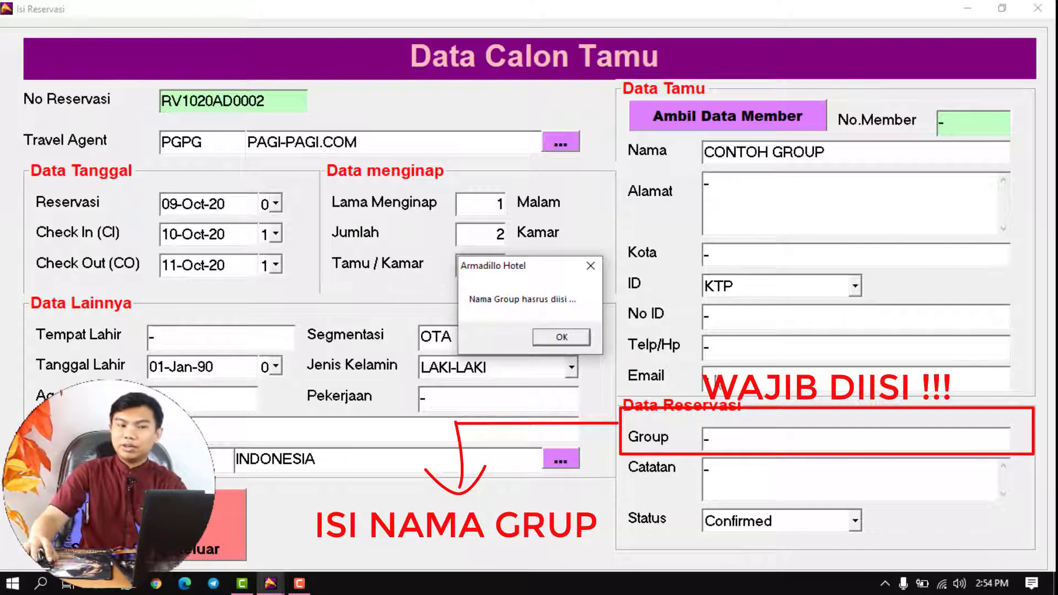
click(561, 338)
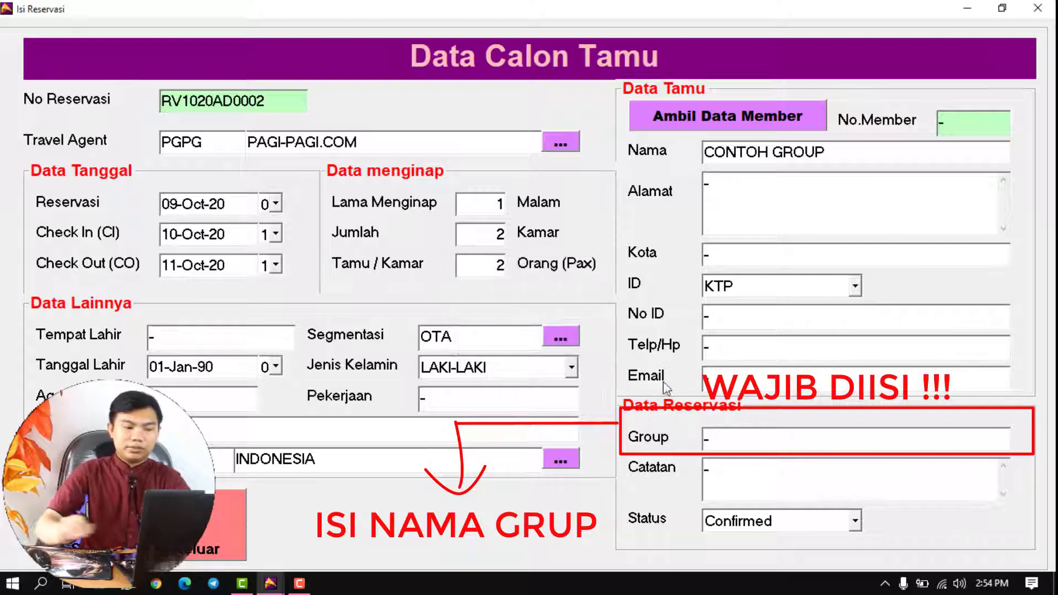
click(727, 441)
- Save the CONTOH GROUP booking with group name GROUP, accepting both confirmation prompts
text(G)
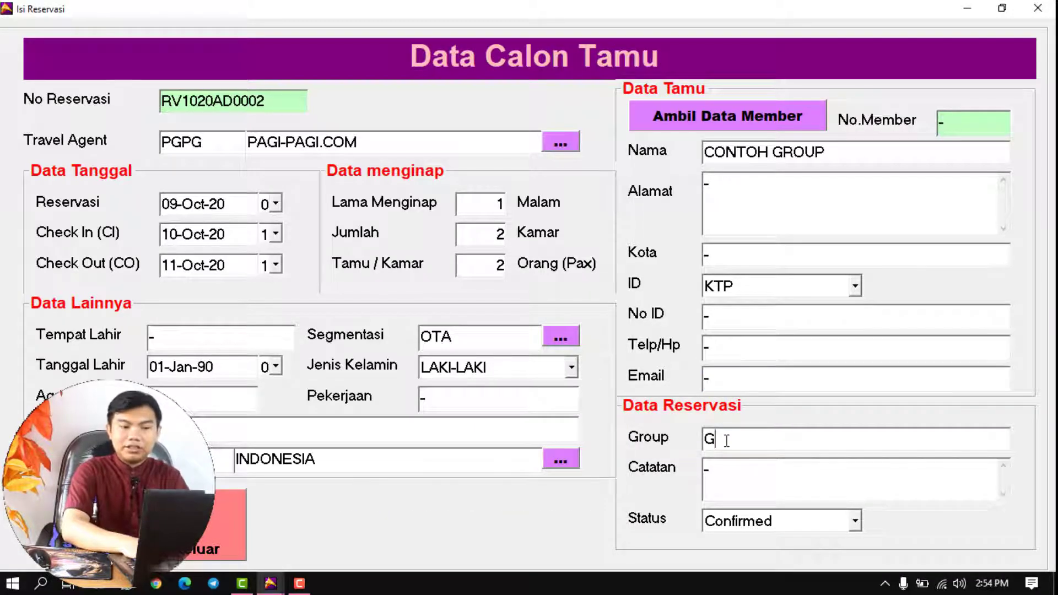
text(ROUP)
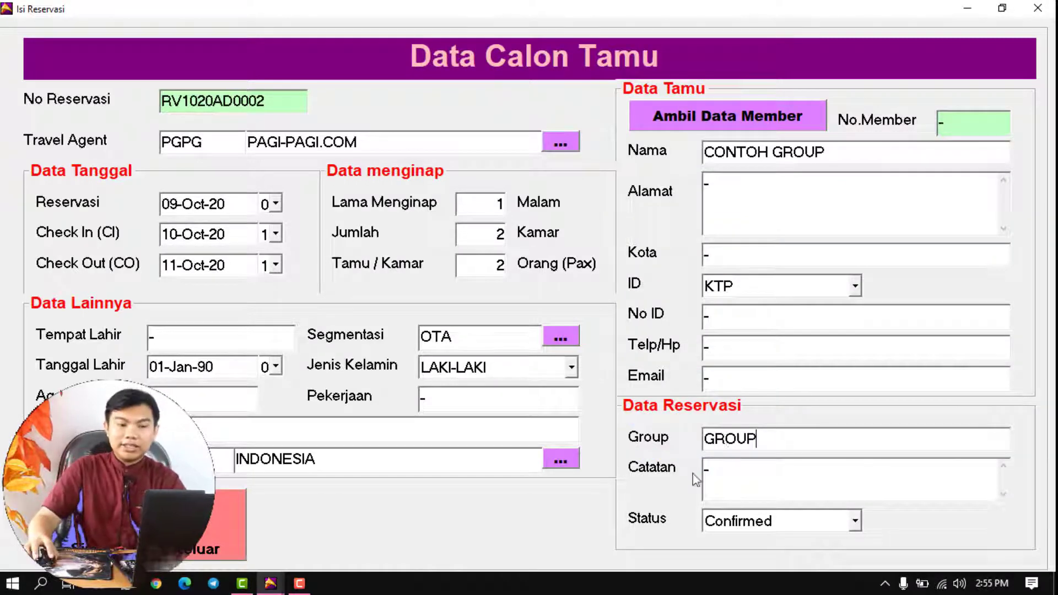
click(30, 559)
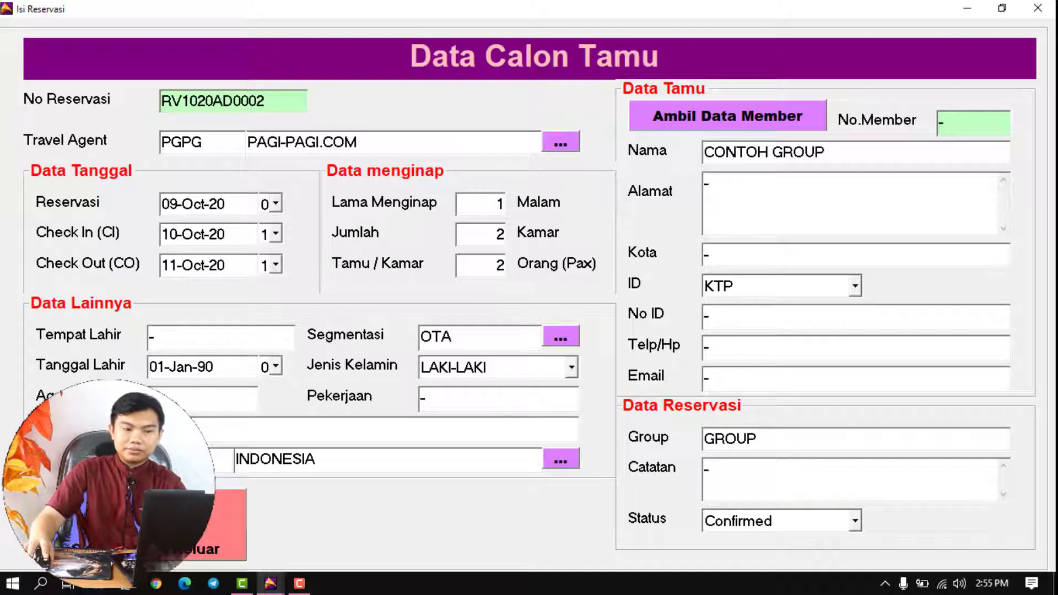
click(570, 348)
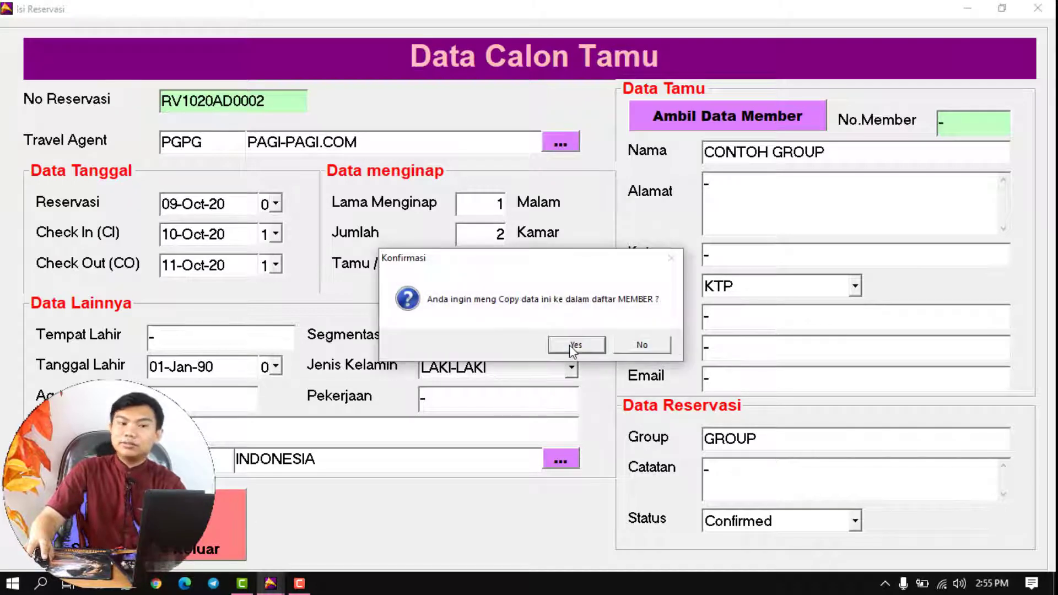
click(636, 347)
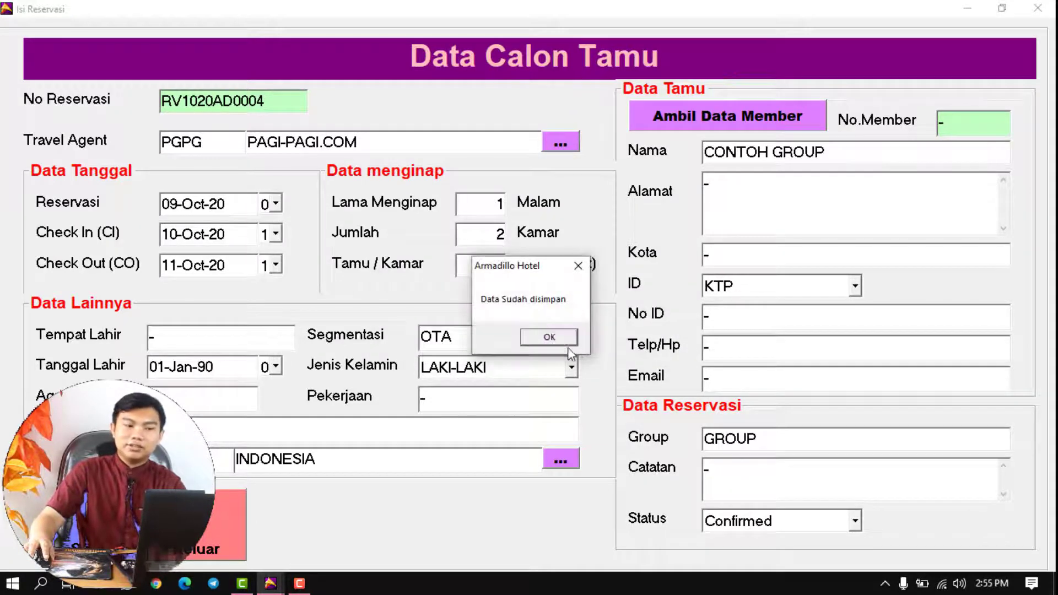
click(551, 337)
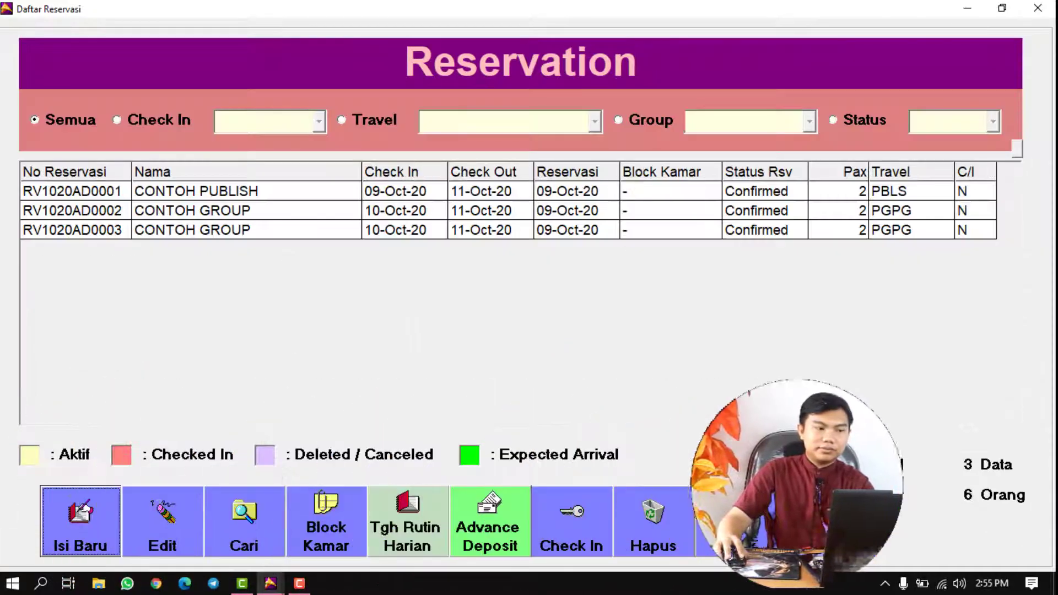
click(828, 506)
click(242, 302)
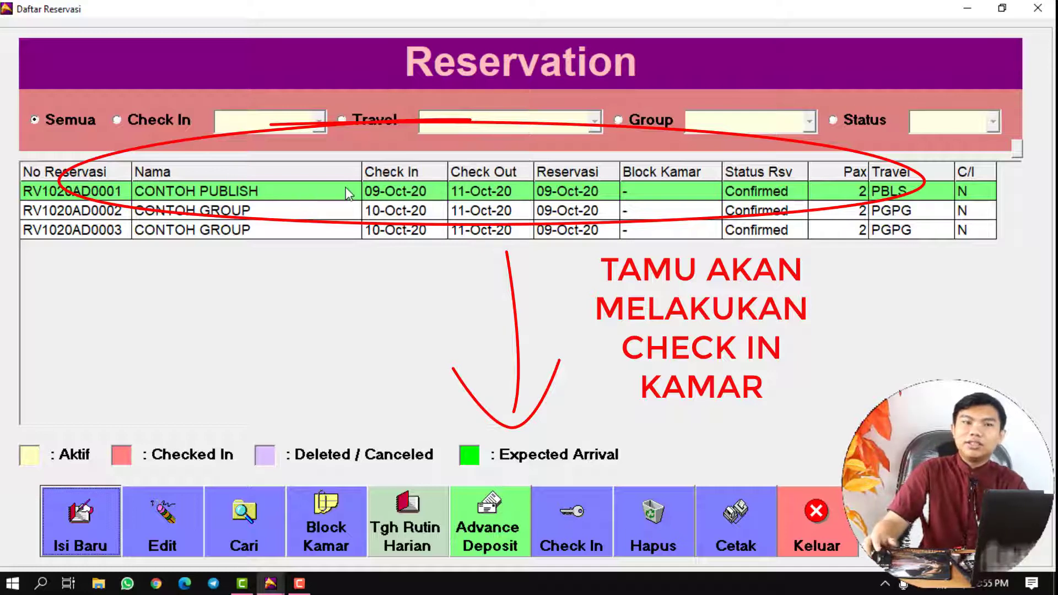
click(303, 198)
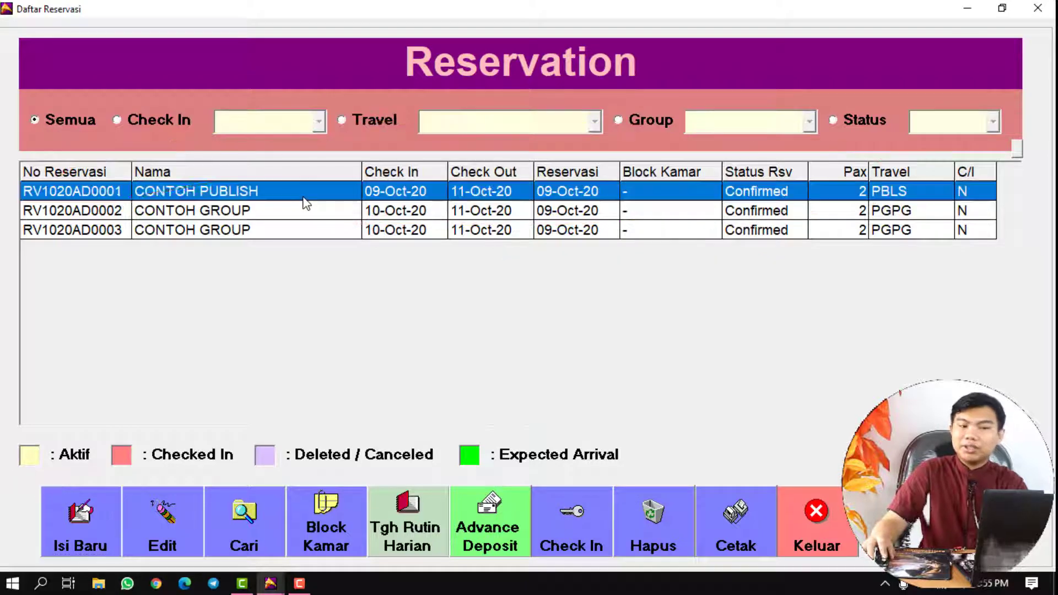
click(329, 226)
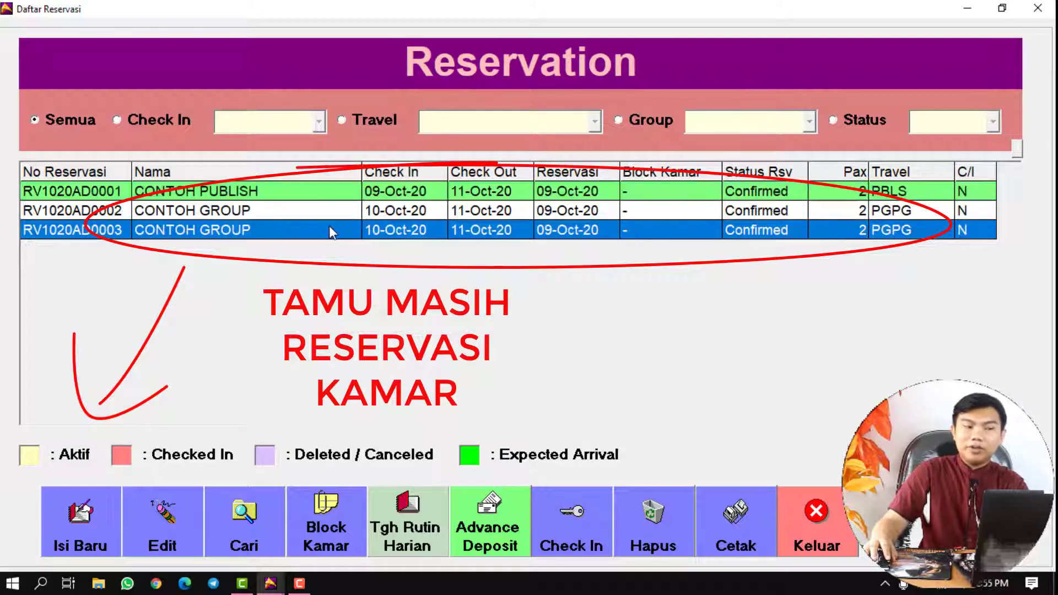
click(335, 212)
click(333, 227)
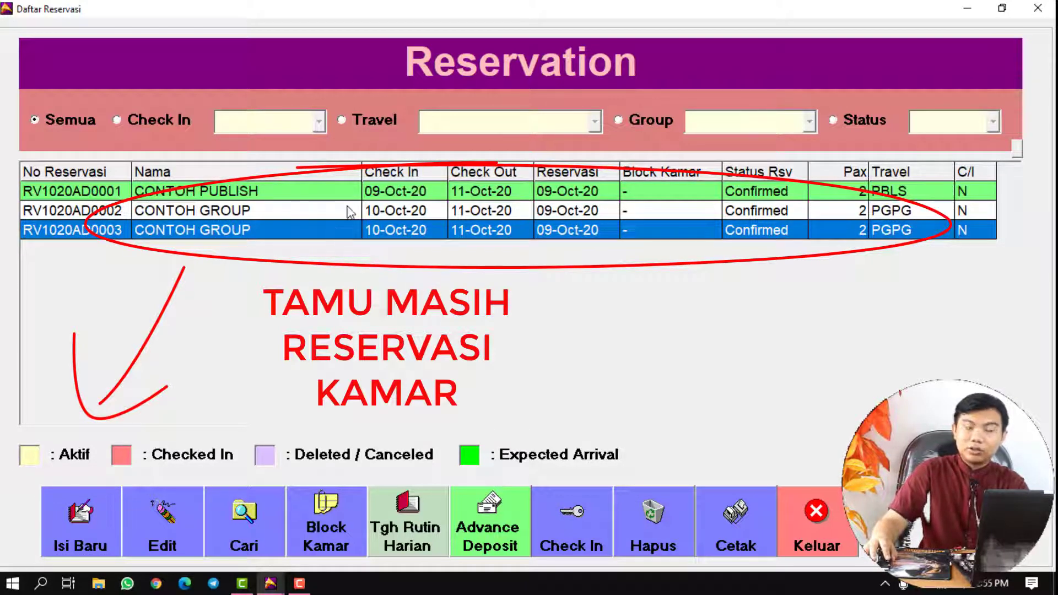
click(348, 213)
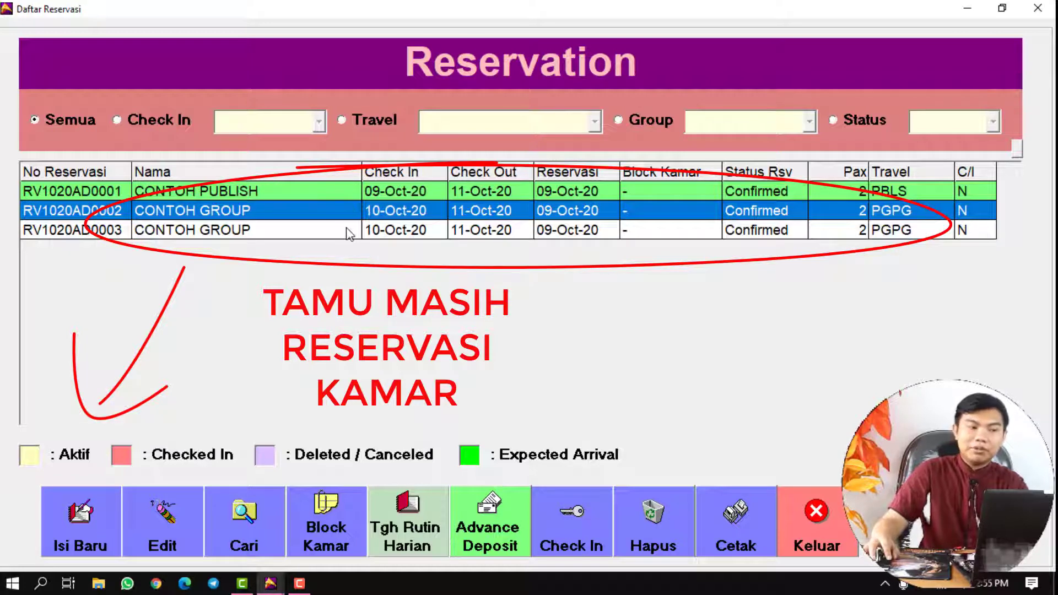
click(346, 228)
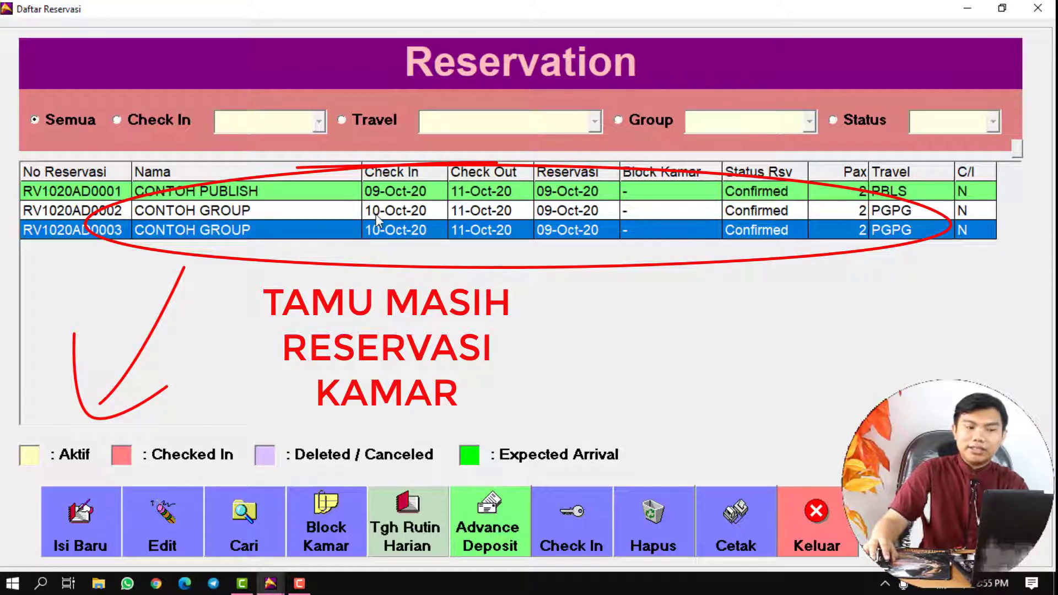
click(342, 212)
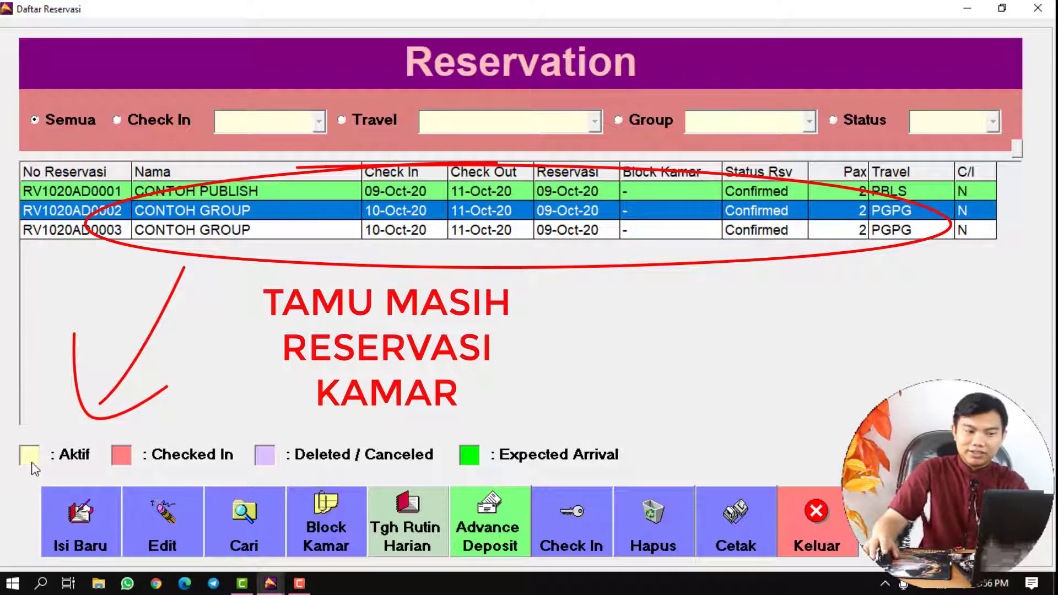
click(331, 234)
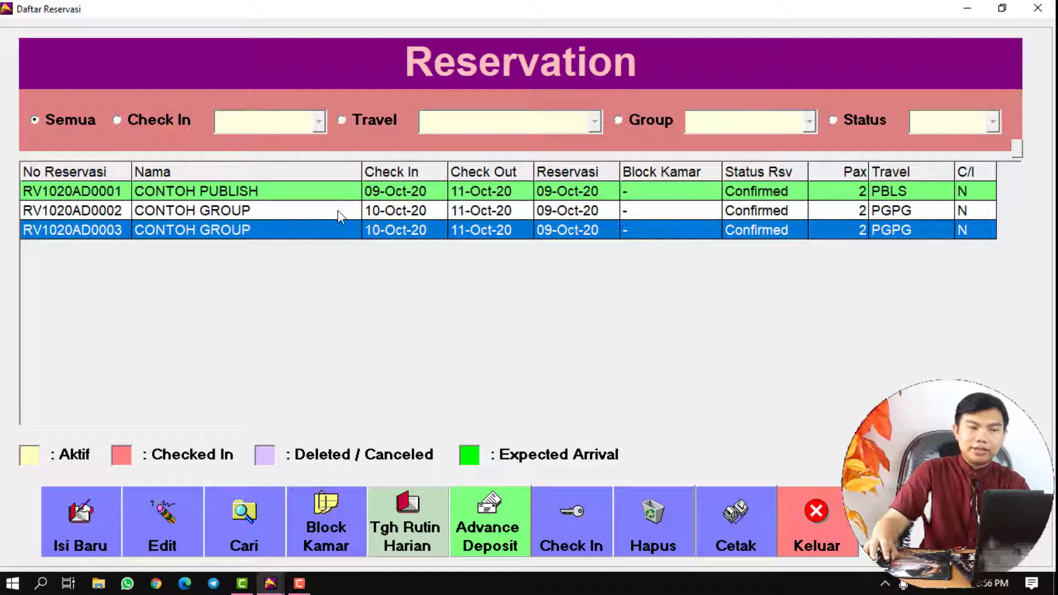
click(338, 212)
click(368, 191)
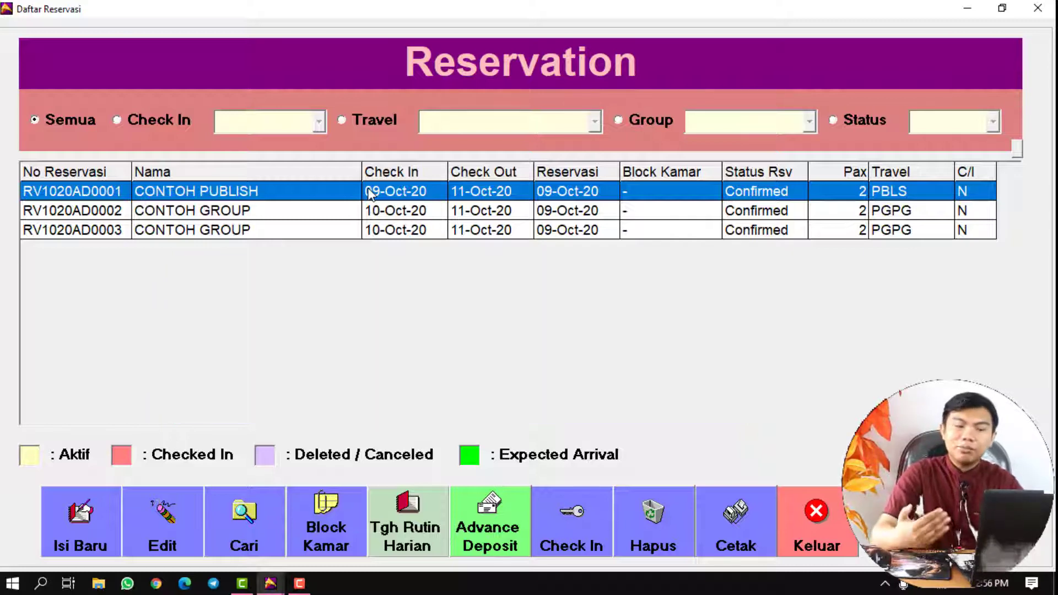
- Open the CONTOH PUBLISH reservation for editing and fill in the guest's address
click(342, 210)
click(335, 193)
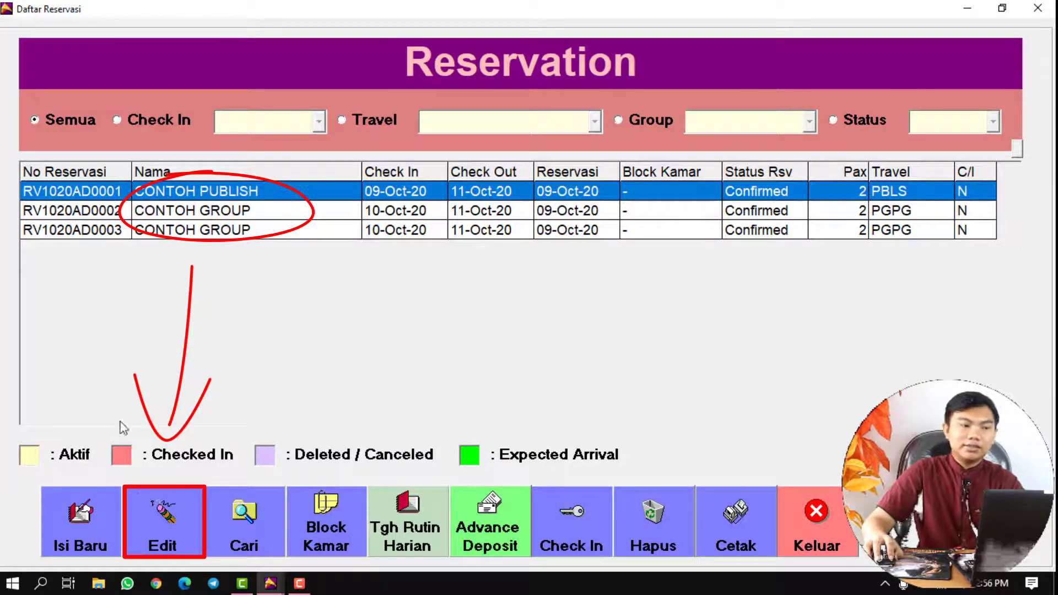
click(172, 515)
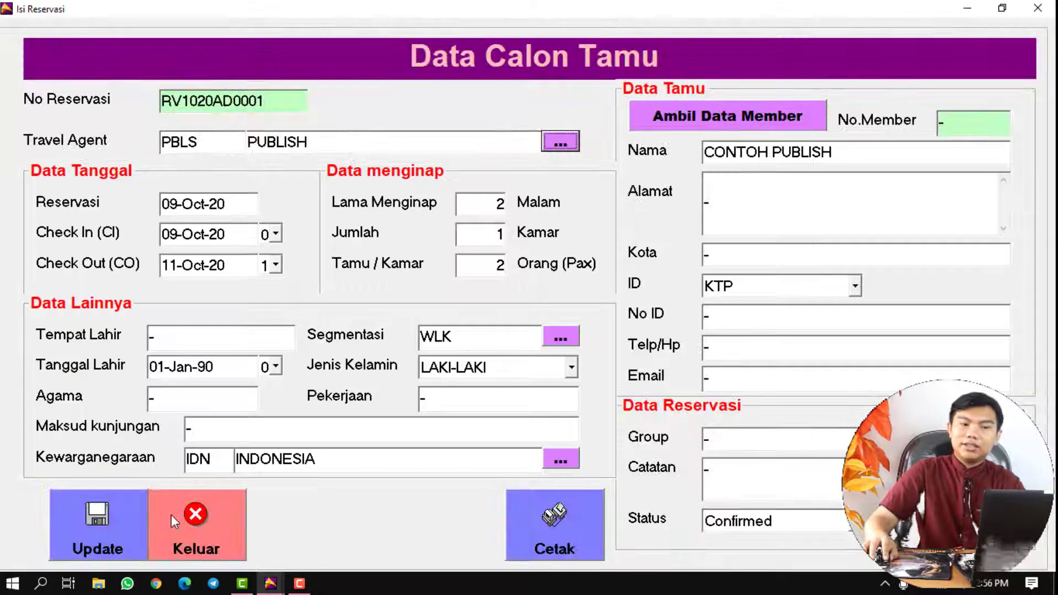
click(749, 206)
key(BackSpace)
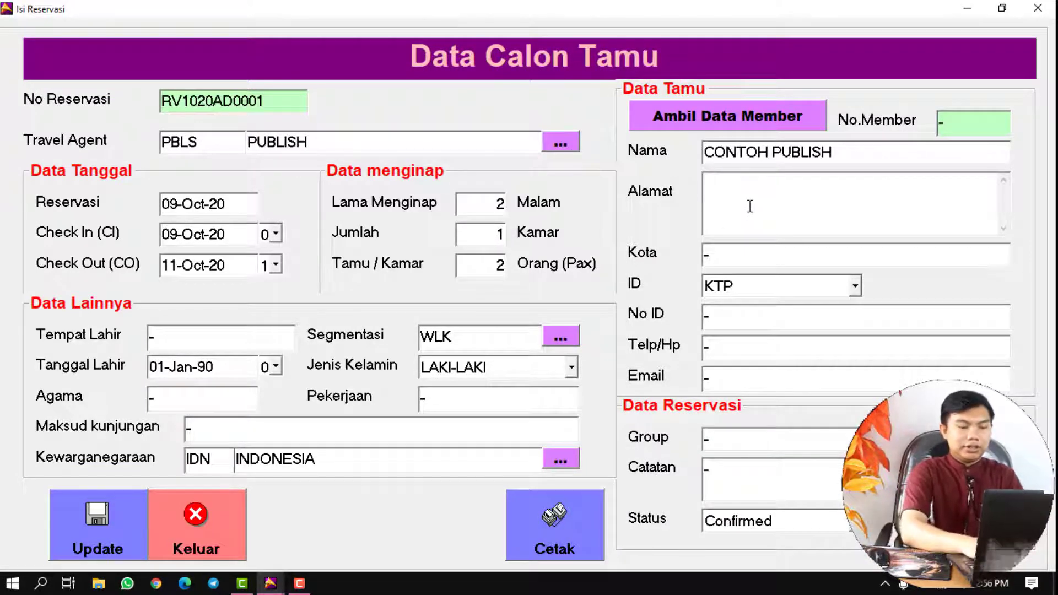
text(JAKARTA)
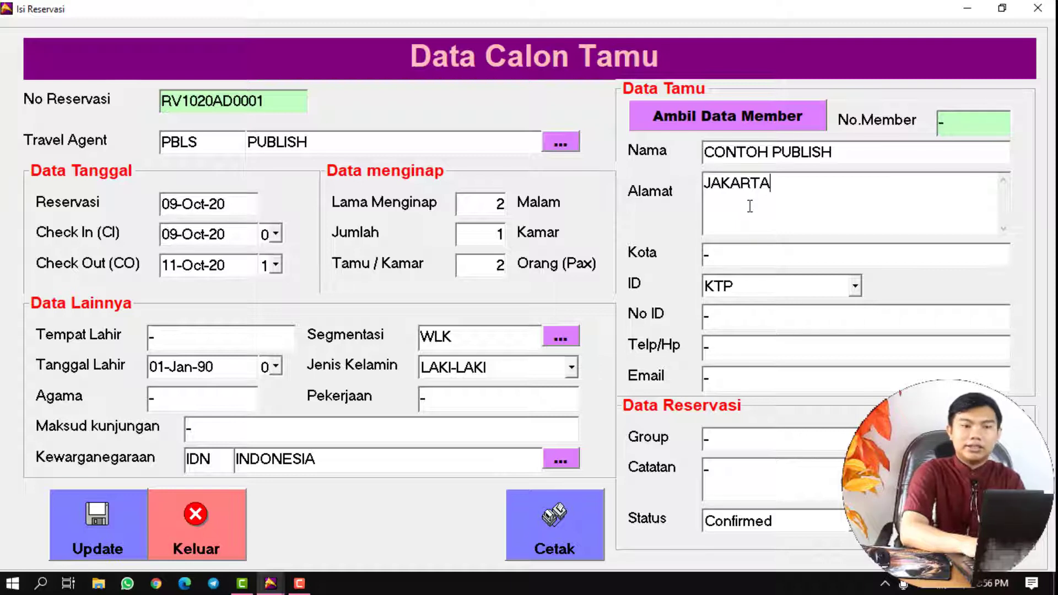
key(Tab)
text(JAKARTA)
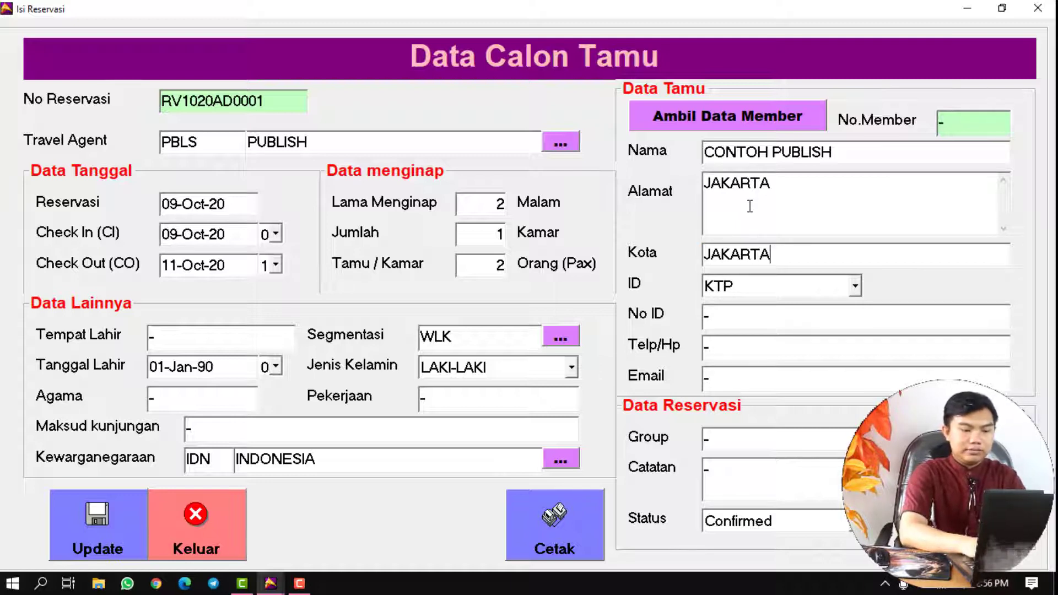
- Enter the guest's ID number, phone number and e-mail, then save the update
click(751, 313)
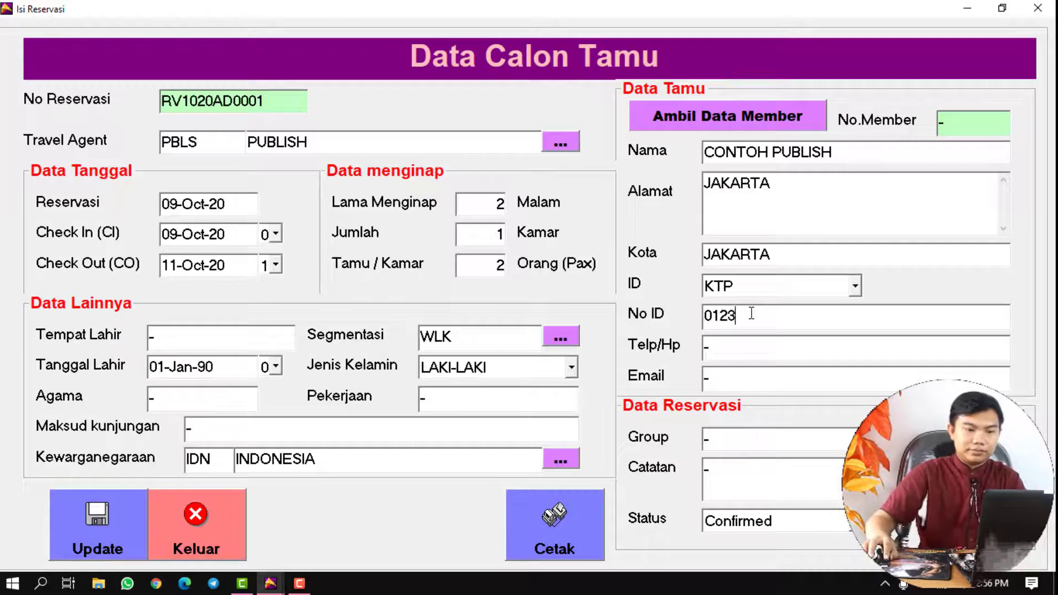
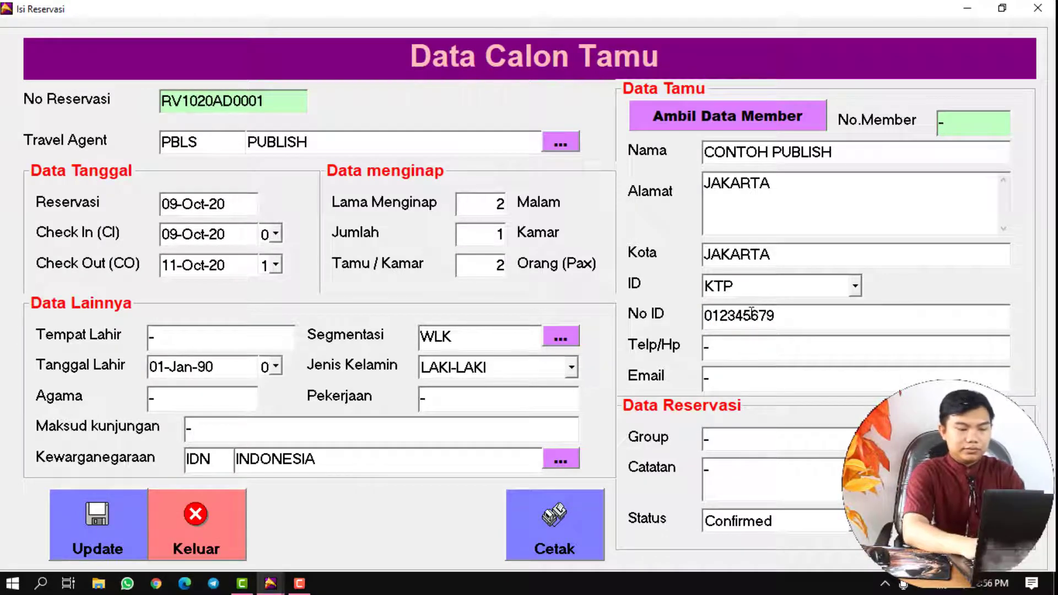
key(Tab)
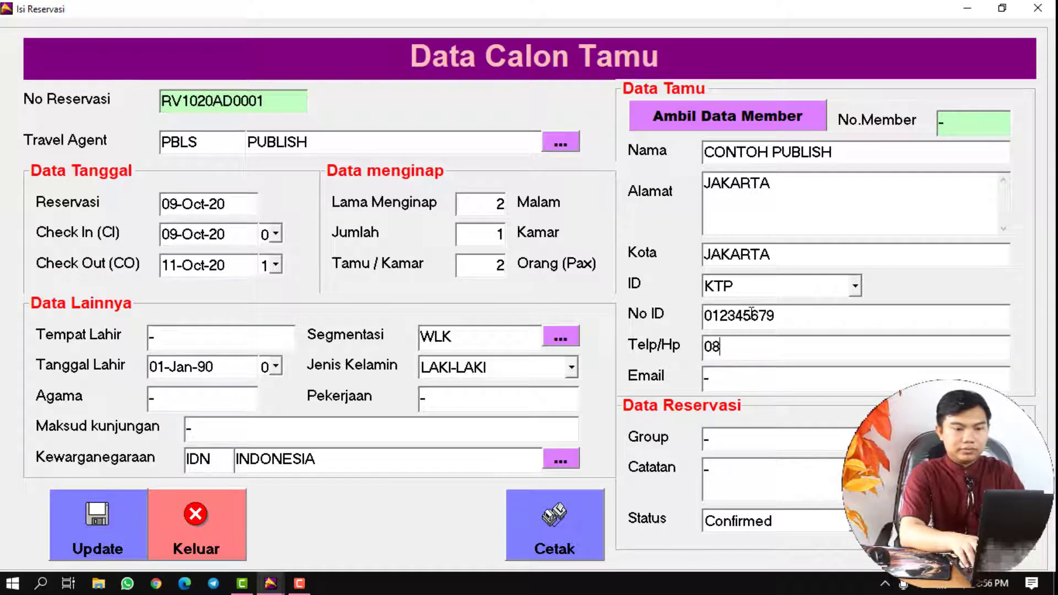
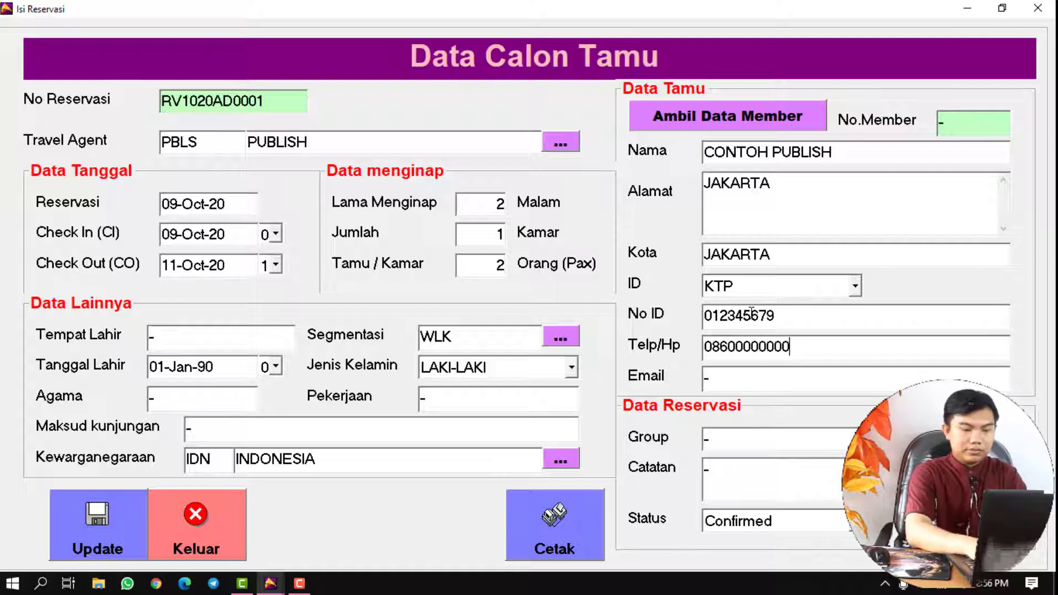
key(Tab)
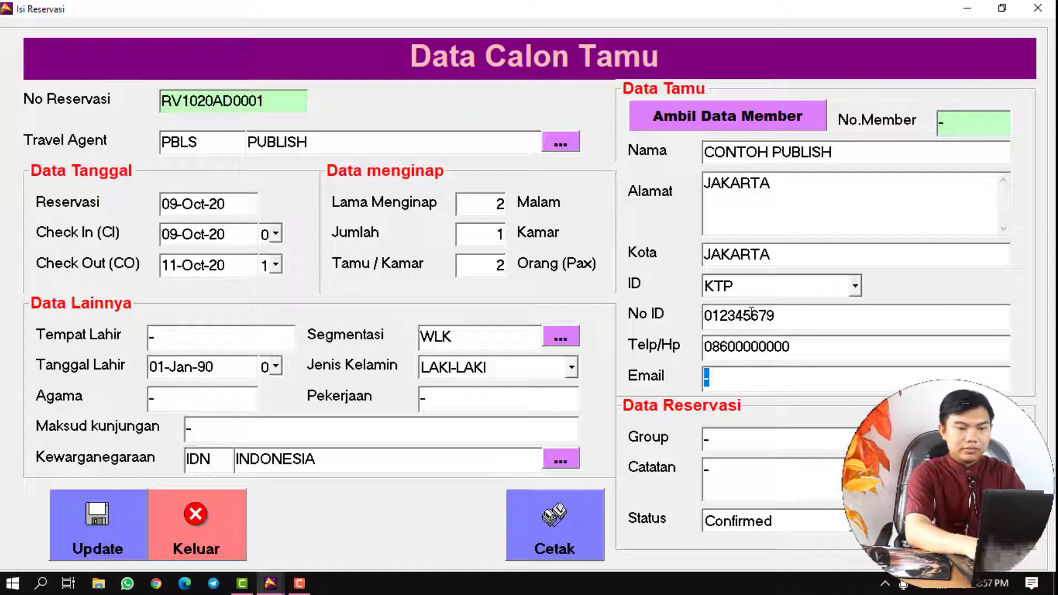
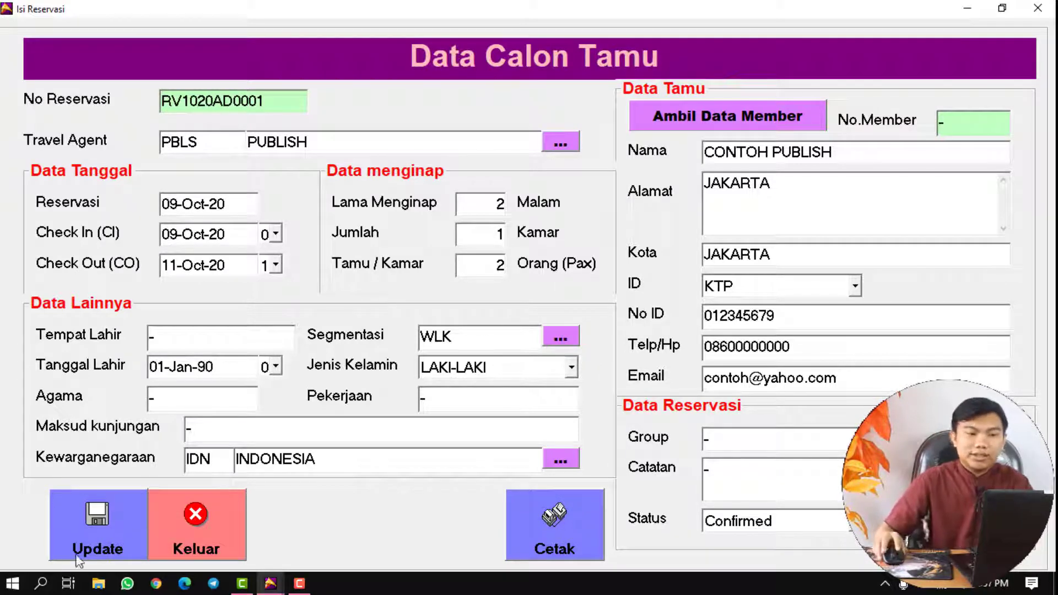
click(91, 528)
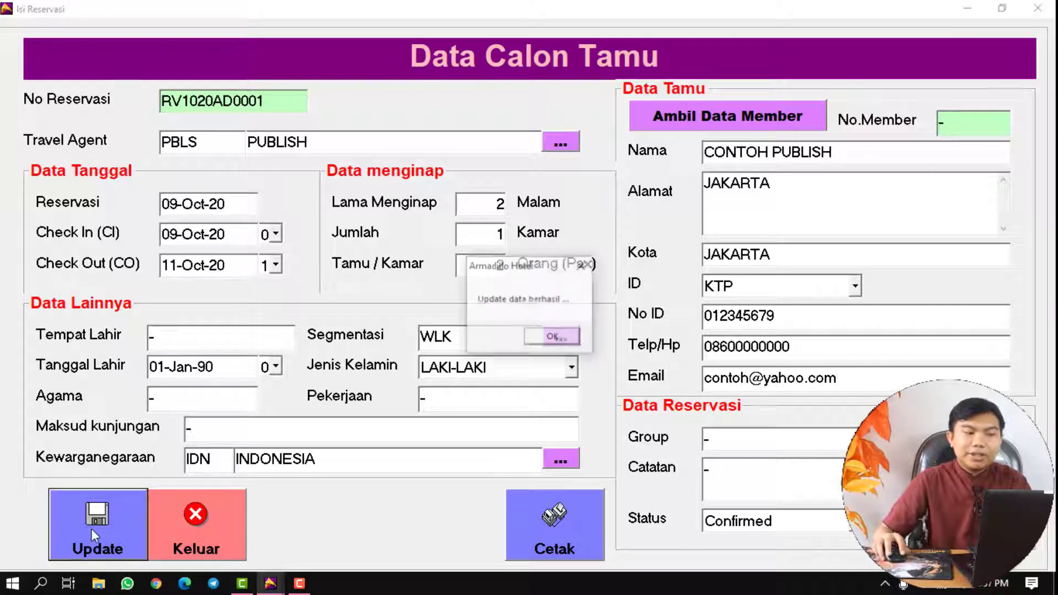
click(549, 343)
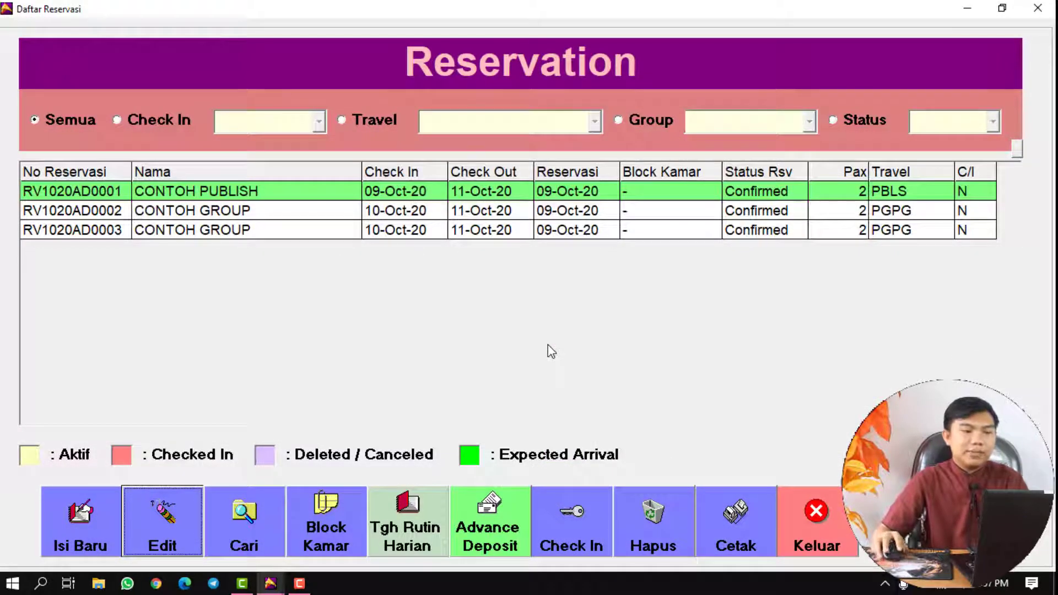
- Print the LATIHAN HOTEL Registration Form for CONTOH PUBLISH, then close the preview and details
click(321, 193)
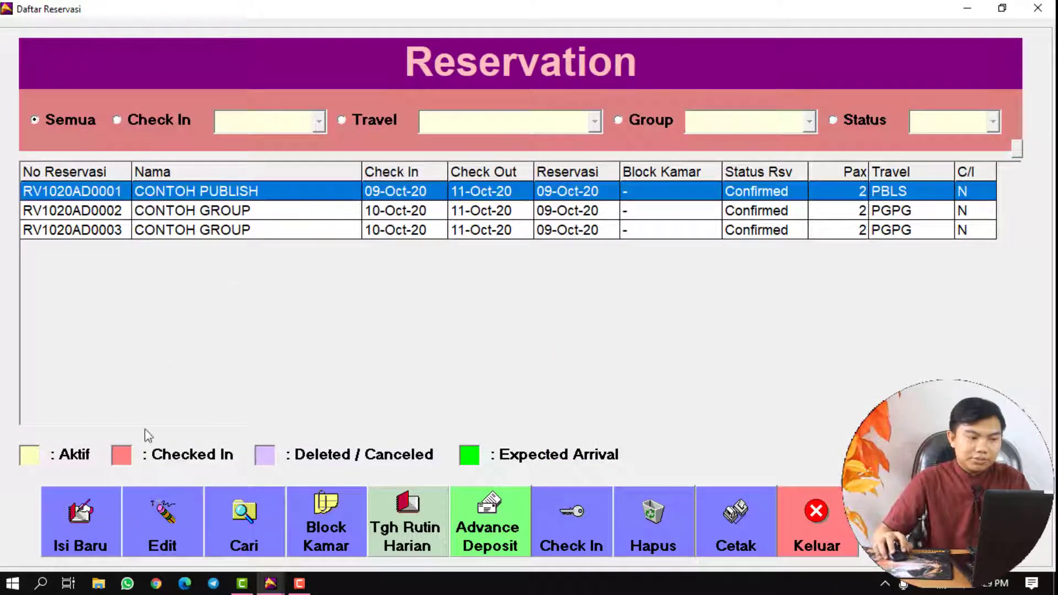
click(172, 528)
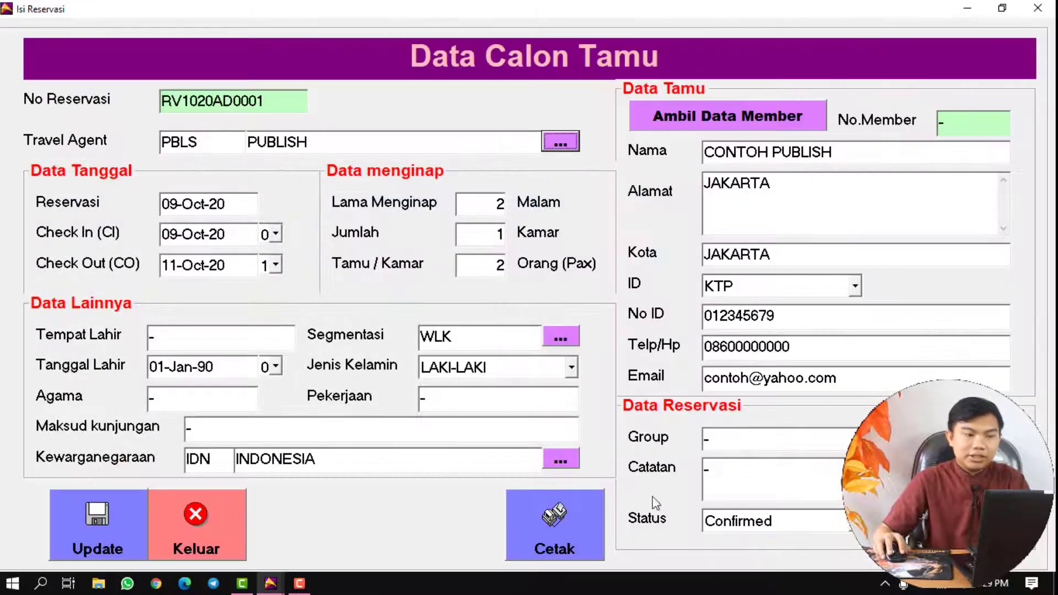
click(549, 529)
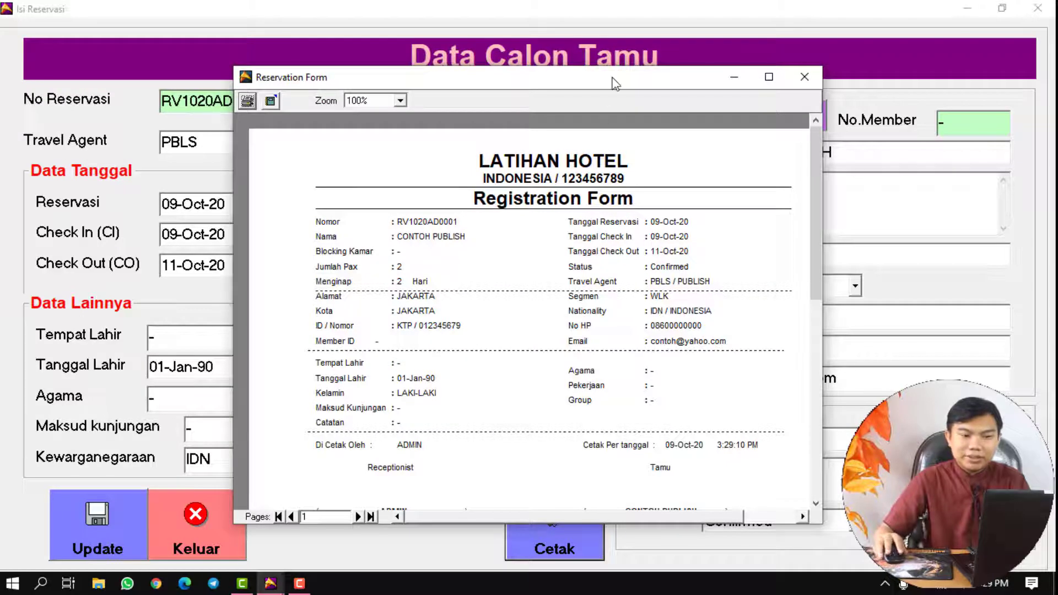
drag(614, 83, 401, 50)
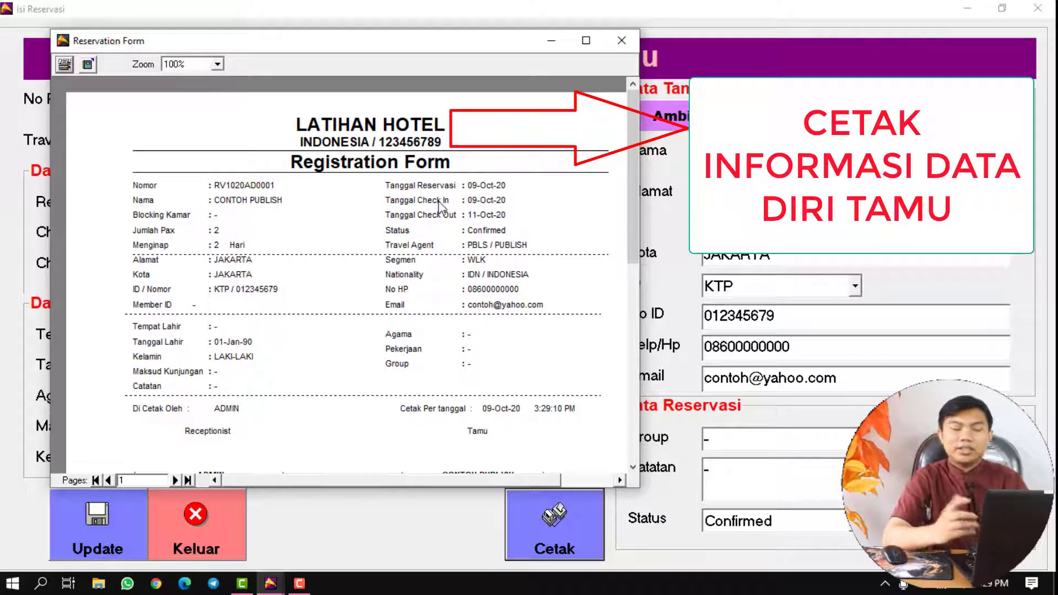
click(197, 528)
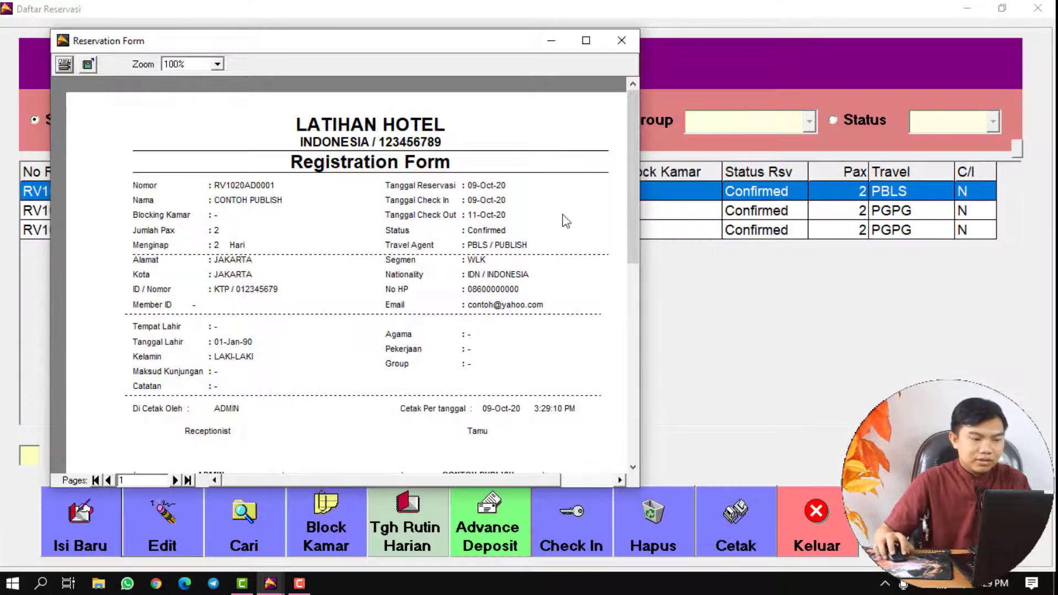
click(632, 40)
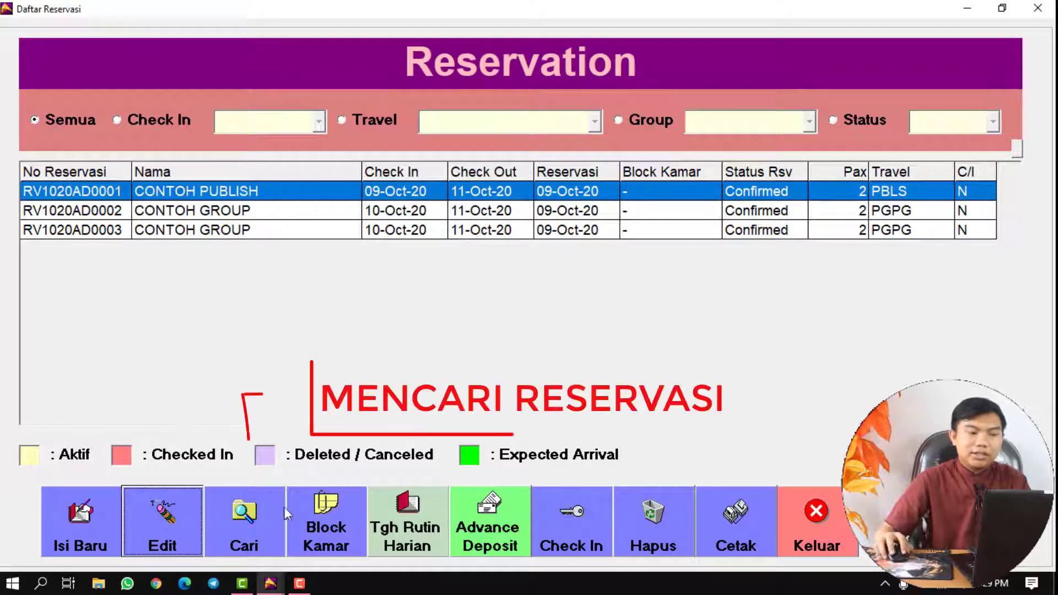
click(263, 518)
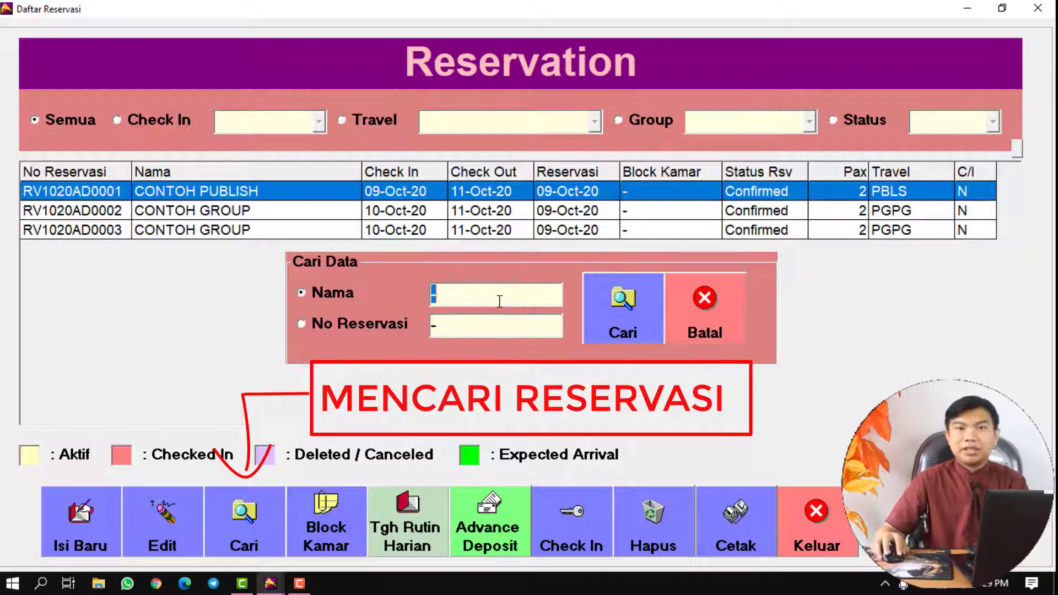
click(707, 302)
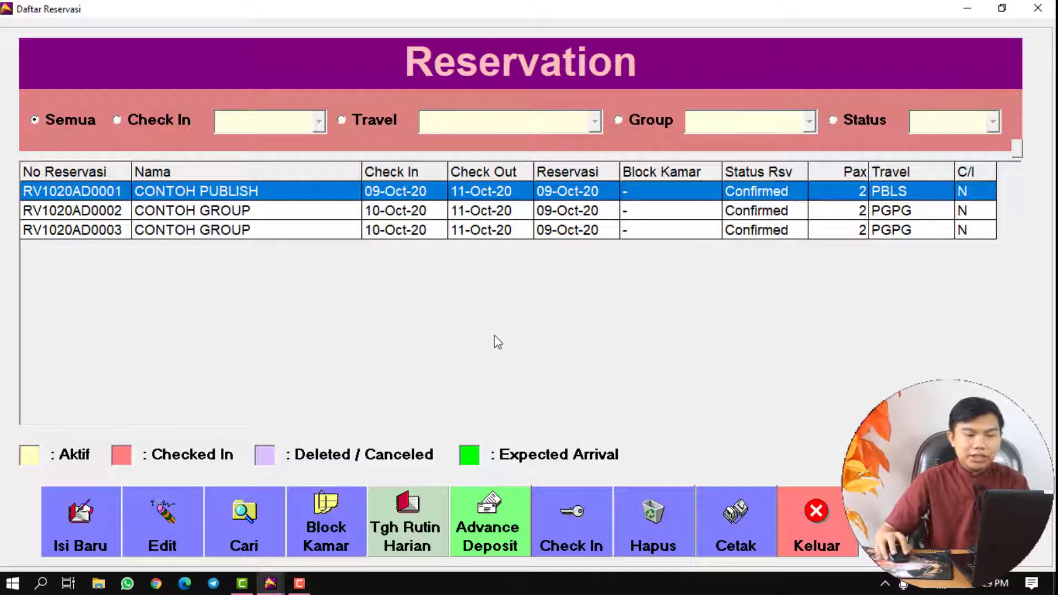
click(631, 215)
click(643, 192)
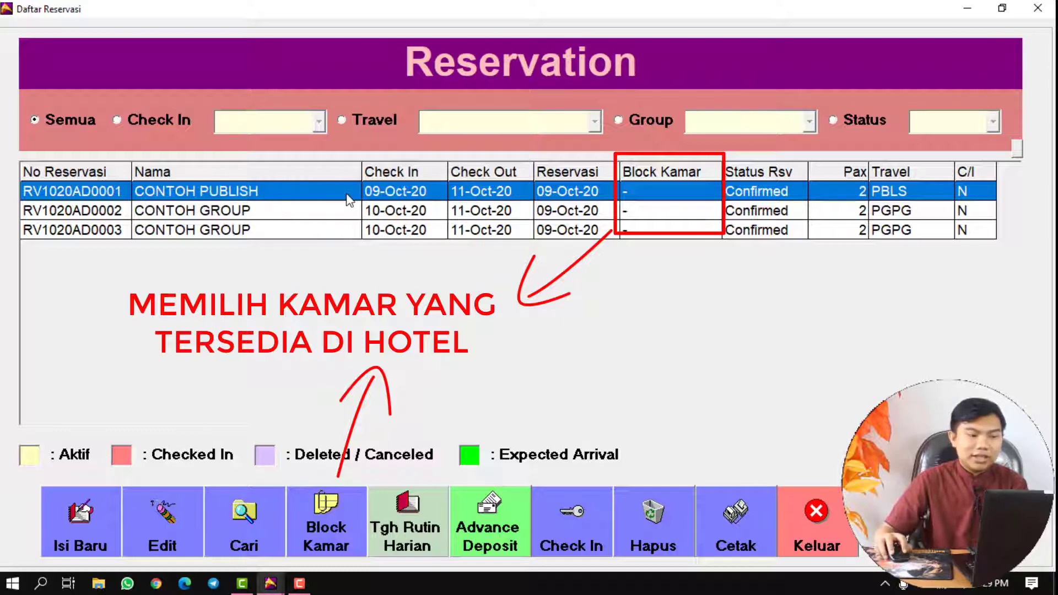
- Block room 103 for CONTOH PUBLISH using the Denah floor plan
click(323, 521)
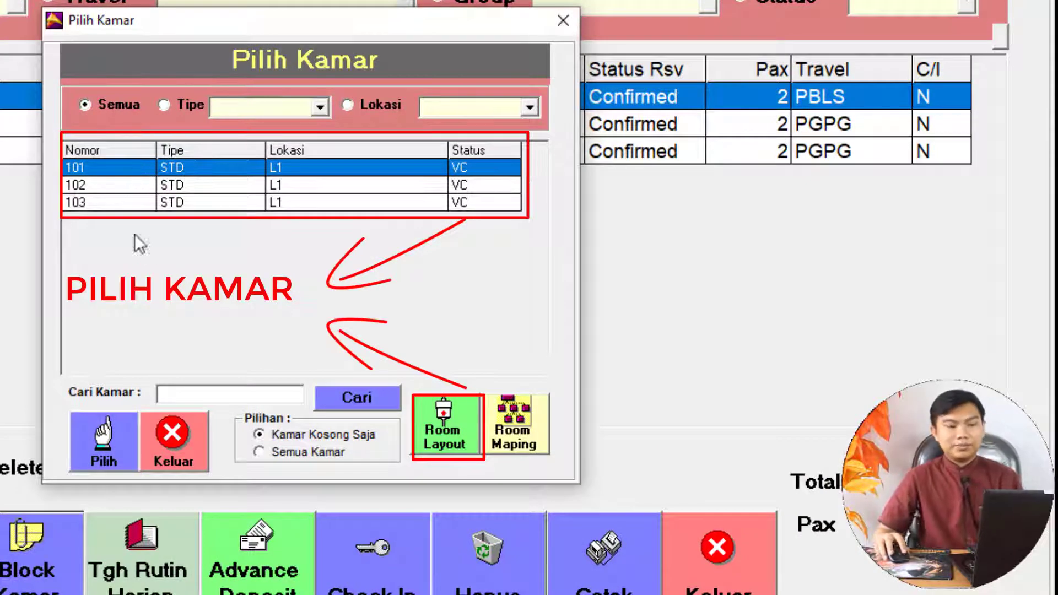
click(445, 442)
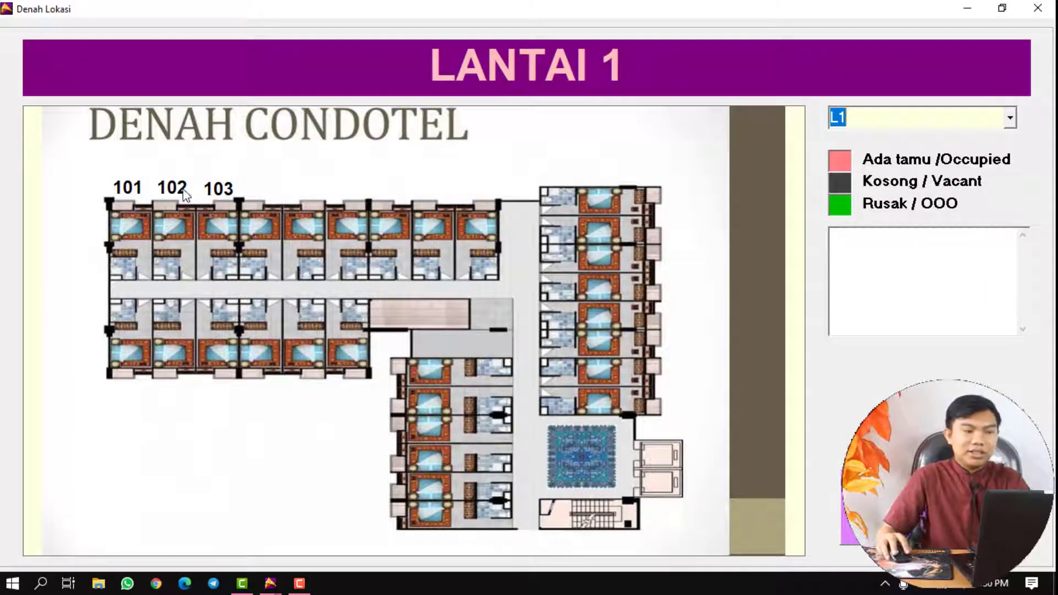
click(217, 189)
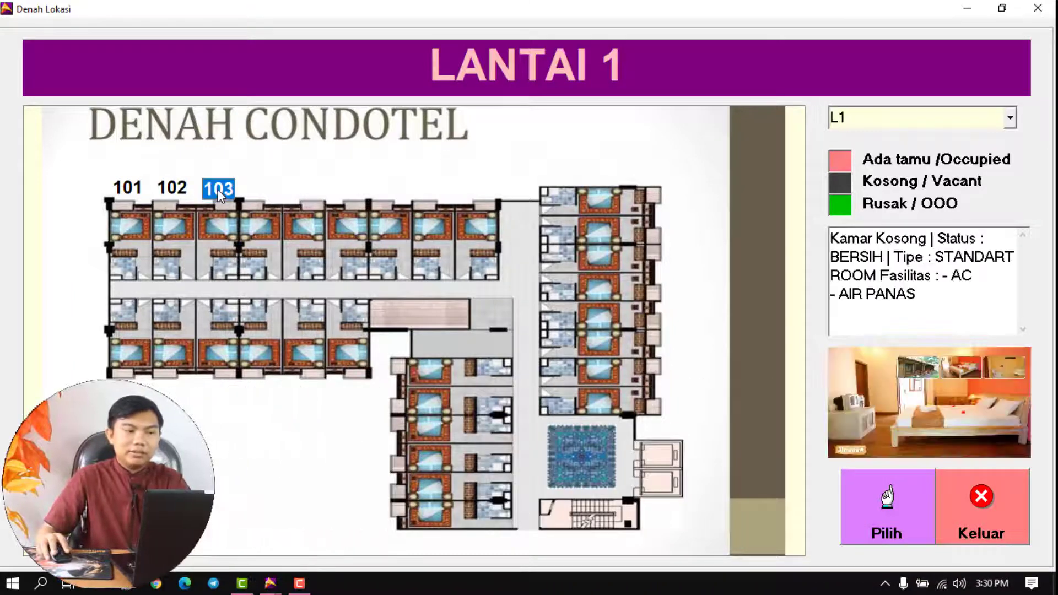
click(877, 497)
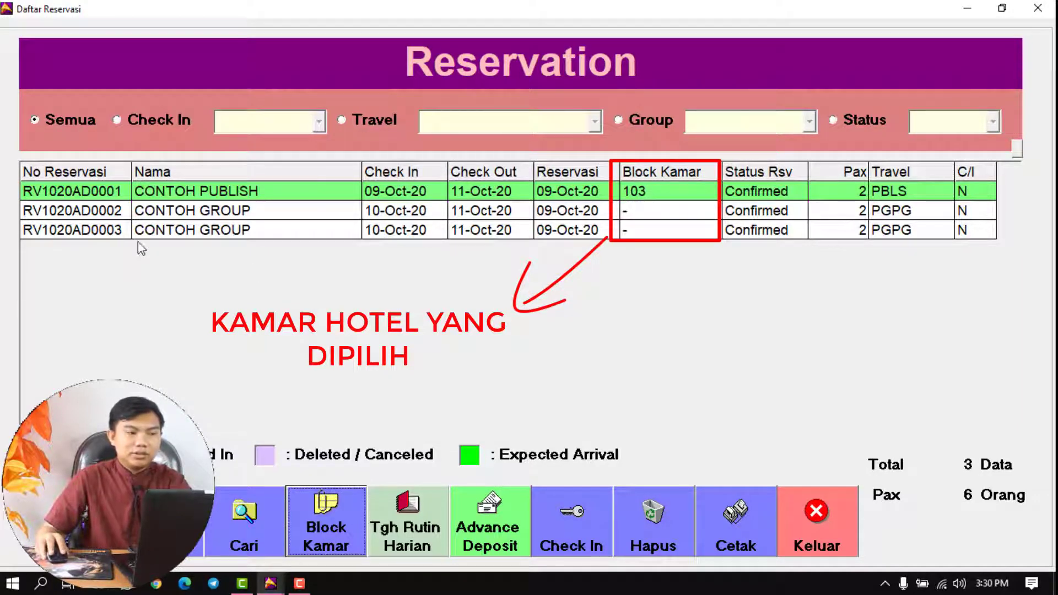
- Block room 101 for RV1020AD0002 and room 102 for RV1020AD0003
click(176, 213)
click(179, 231)
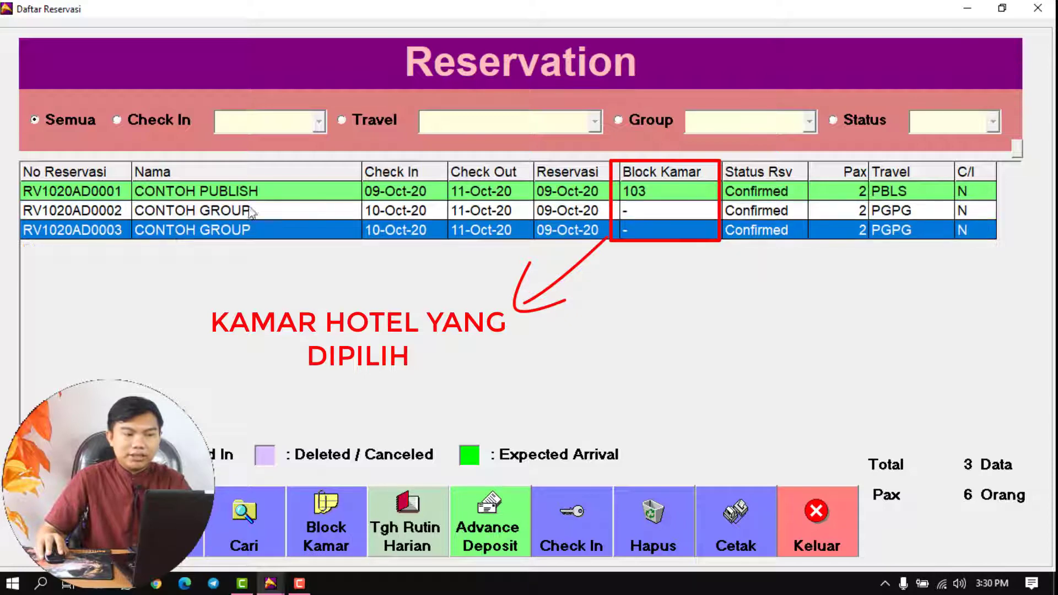
click(341, 211)
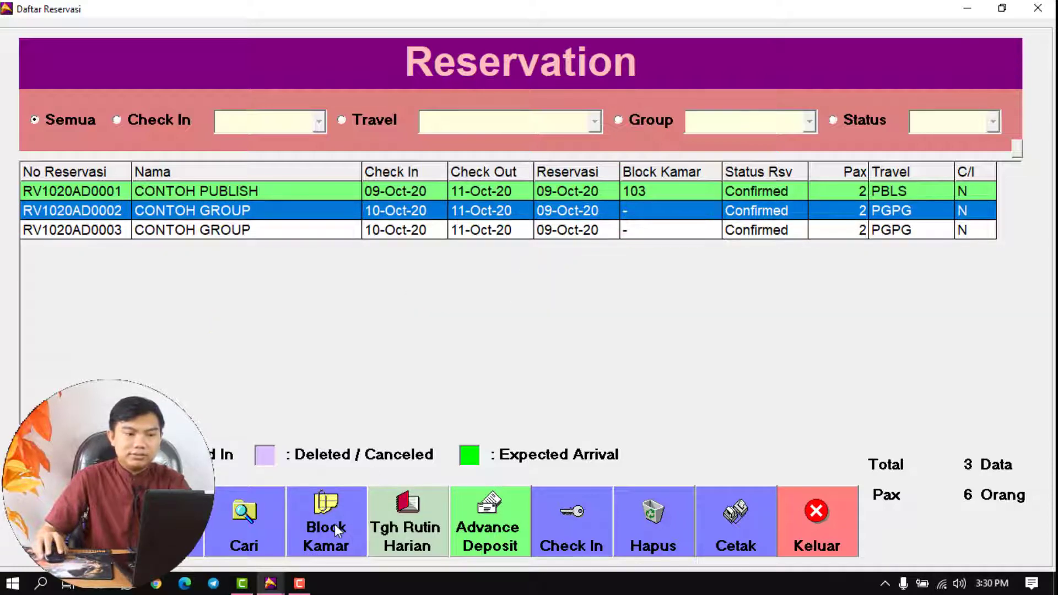
click(335, 524)
double_click(450, 244)
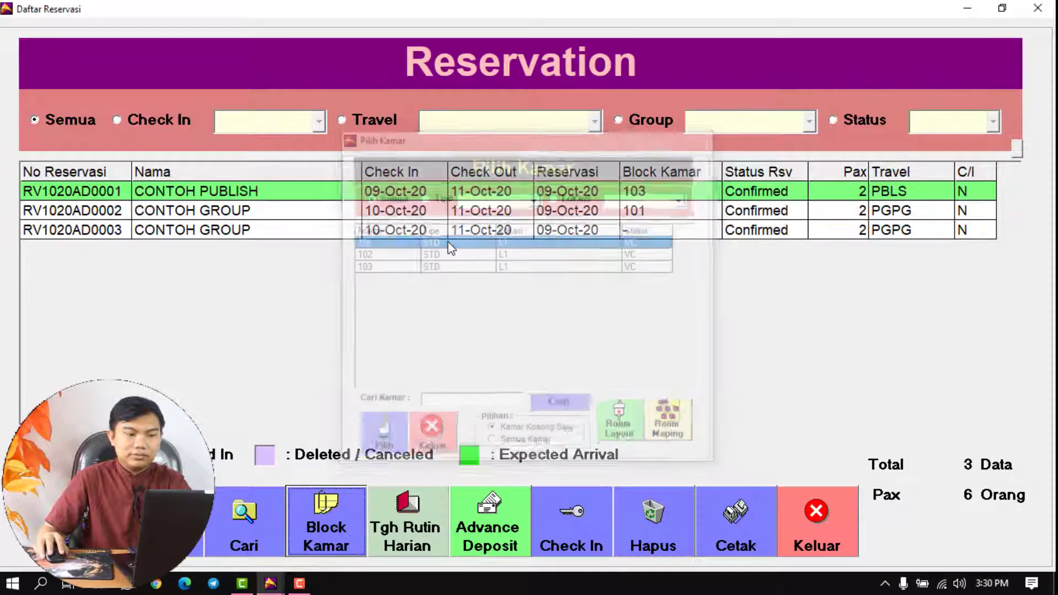
click(415, 230)
click(312, 506)
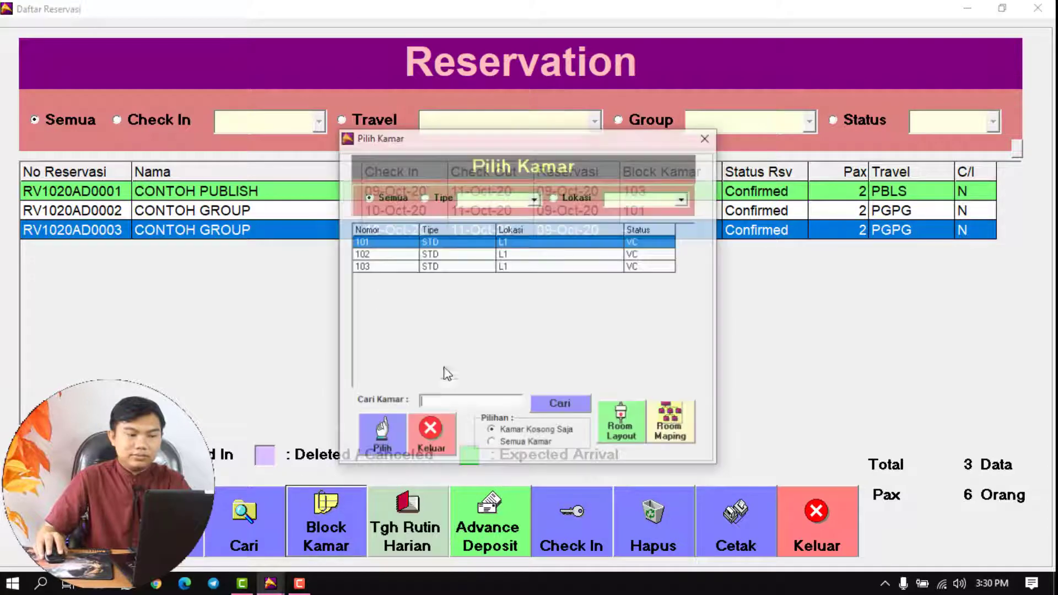
click(478, 256)
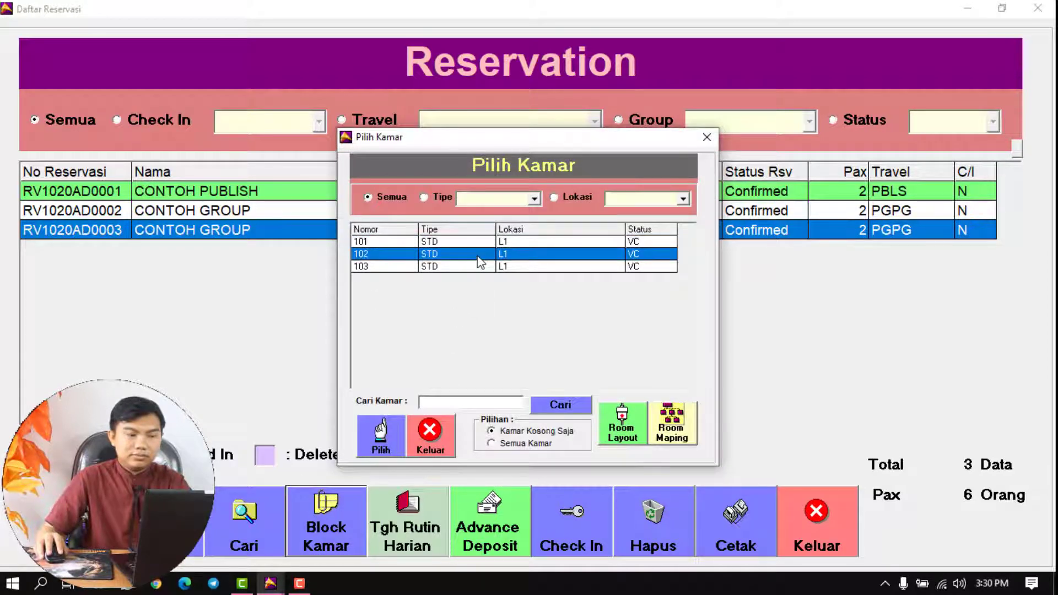
double_click(478, 257)
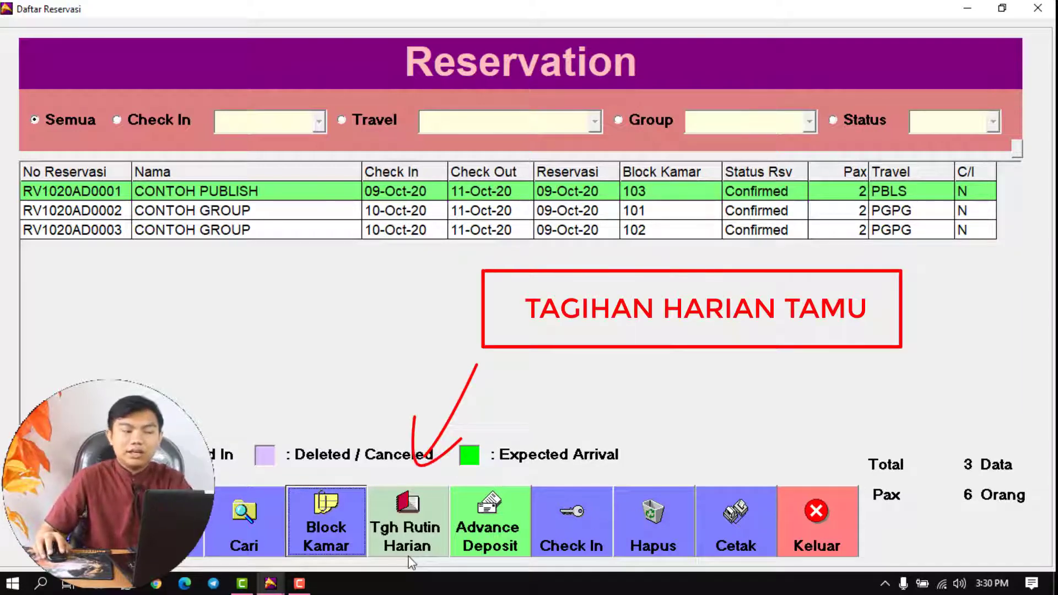
- Add the RSTD STANDARD ROOM daily charge of 775,000.00 to CONTOH PUBLISH's routine charges
click(765, 194)
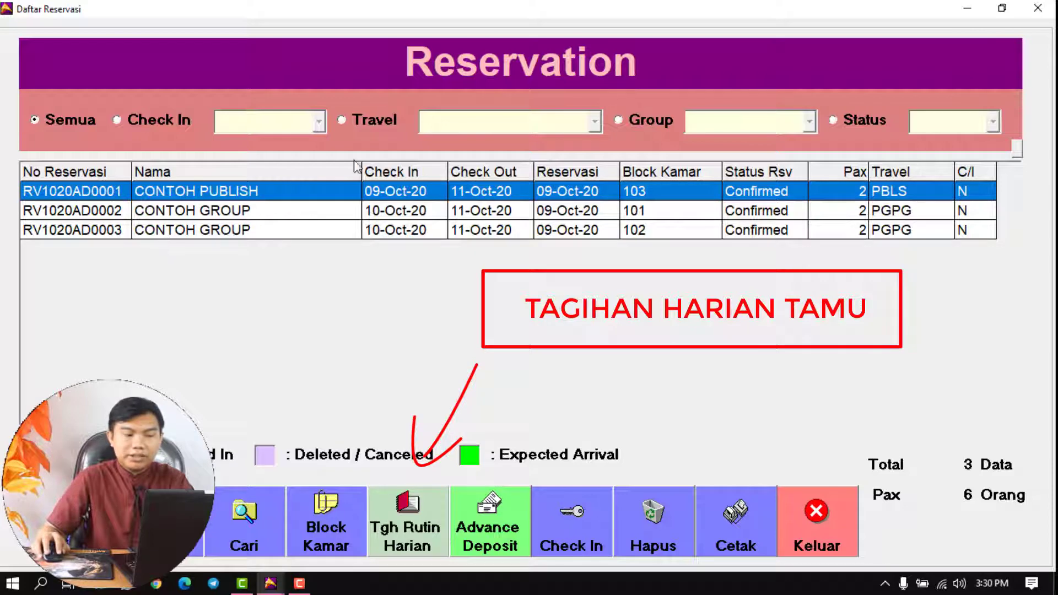
click(401, 528)
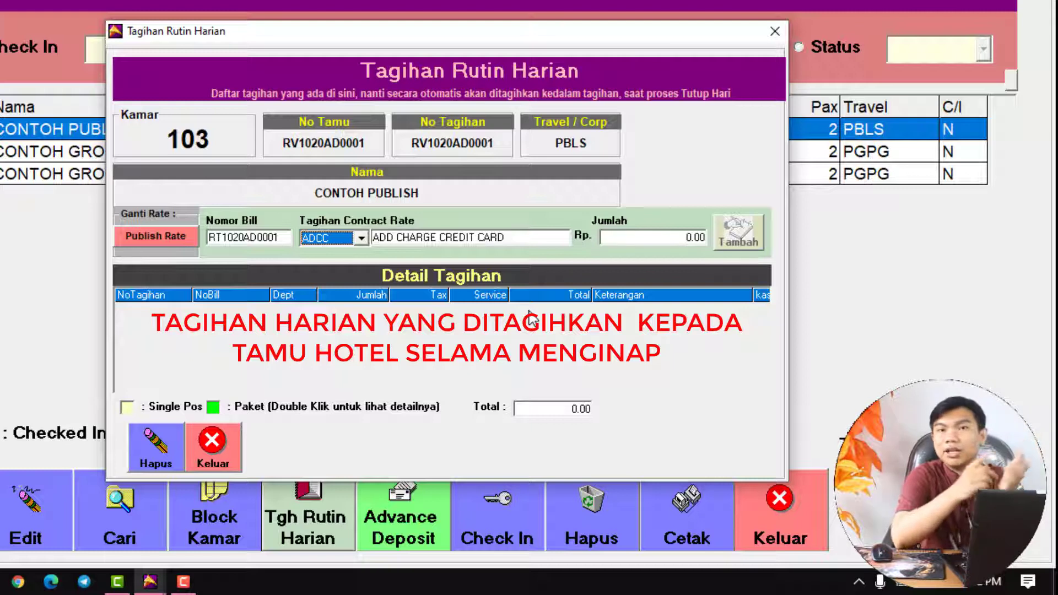
key(r)
key(r)
key(r)
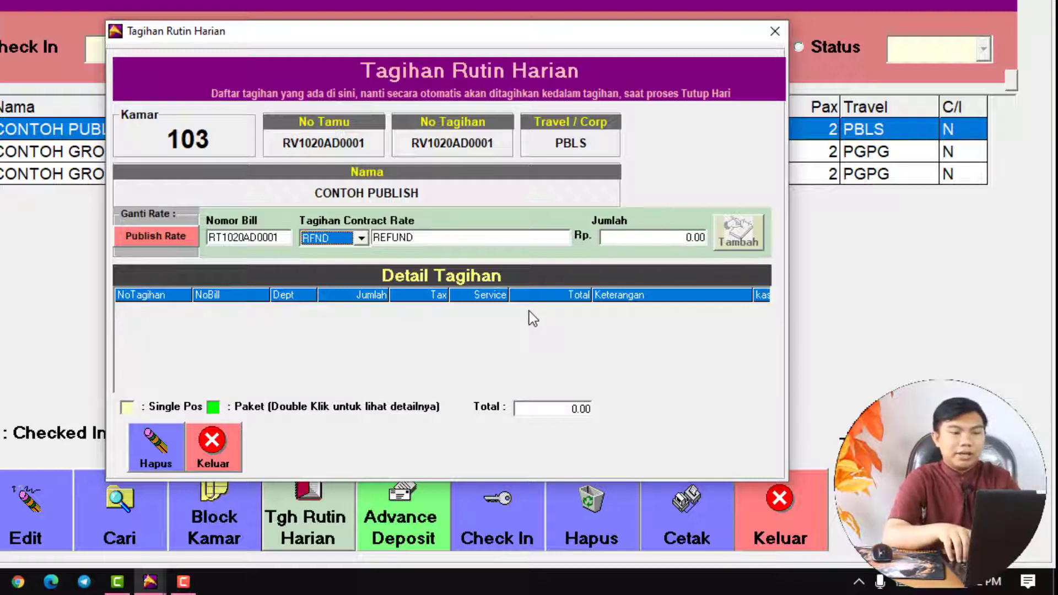
key(Return)
key(Return)
key(Return)
key(Return)
key(Return)
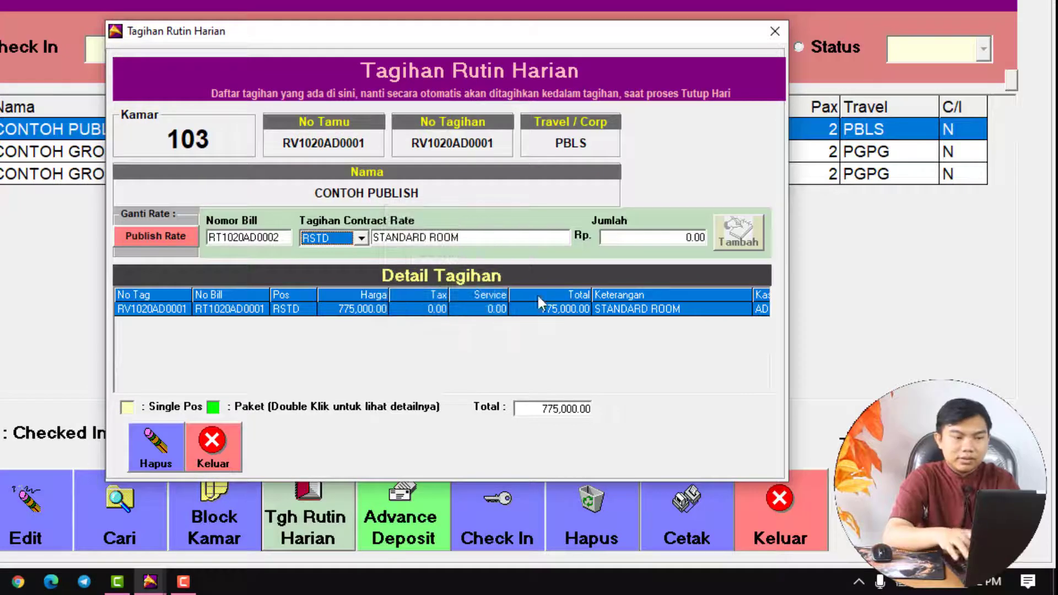
click(506, 329)
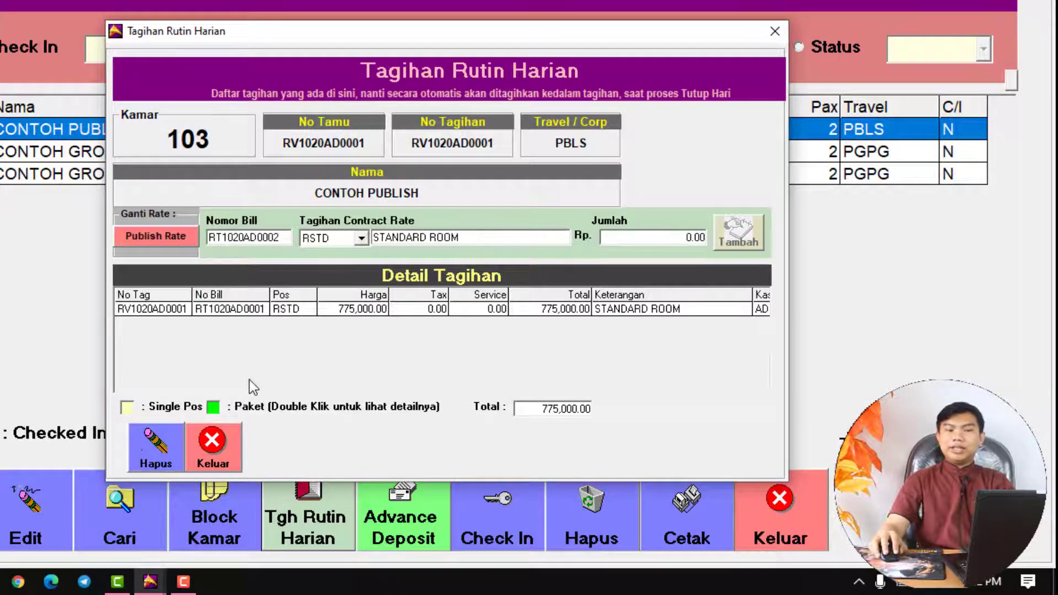
click(221, 455)
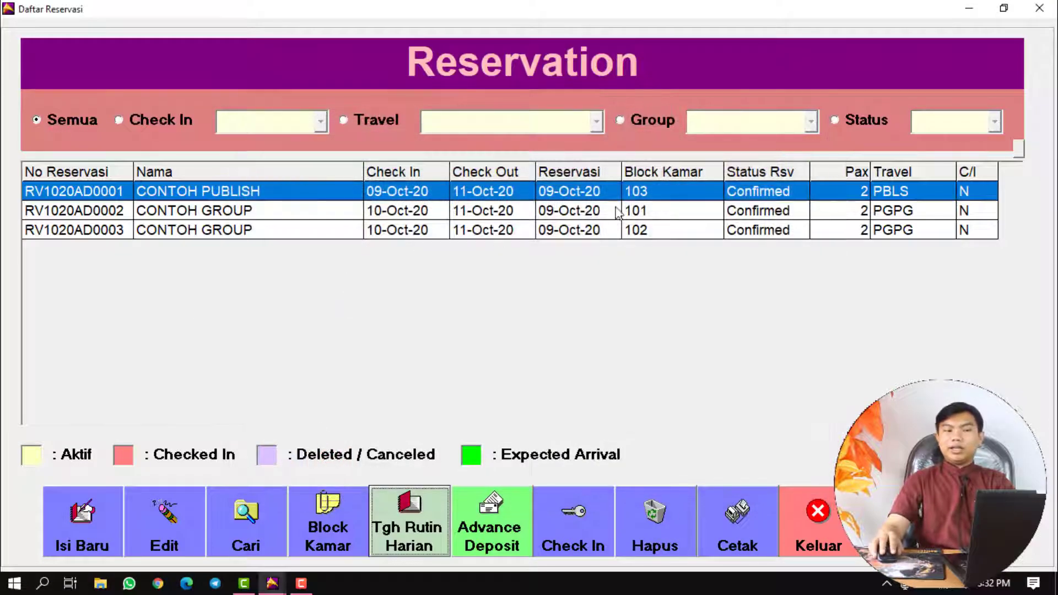
click(618, 212)
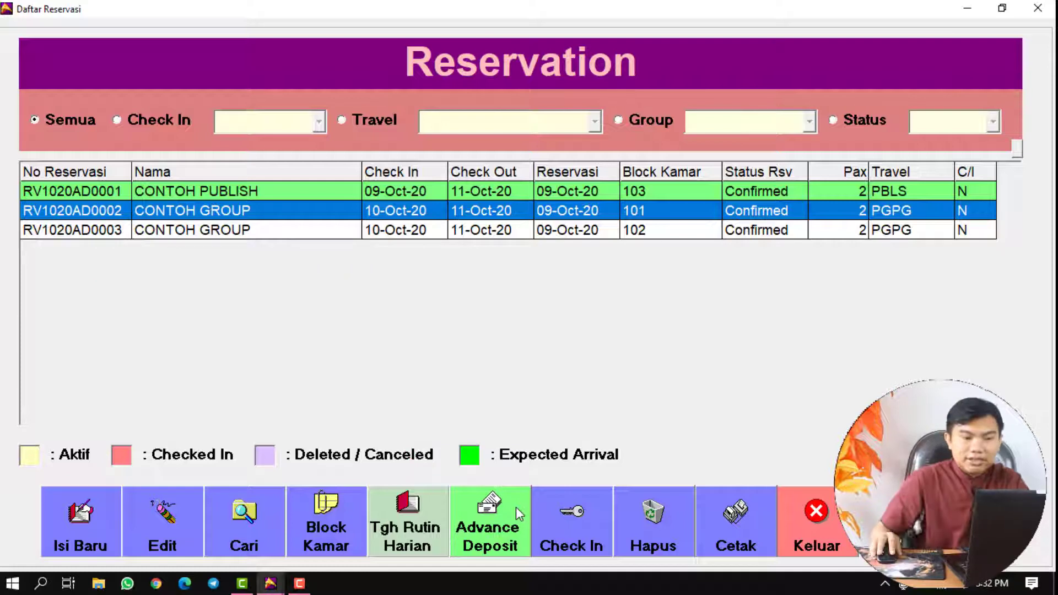
click(570, 193)
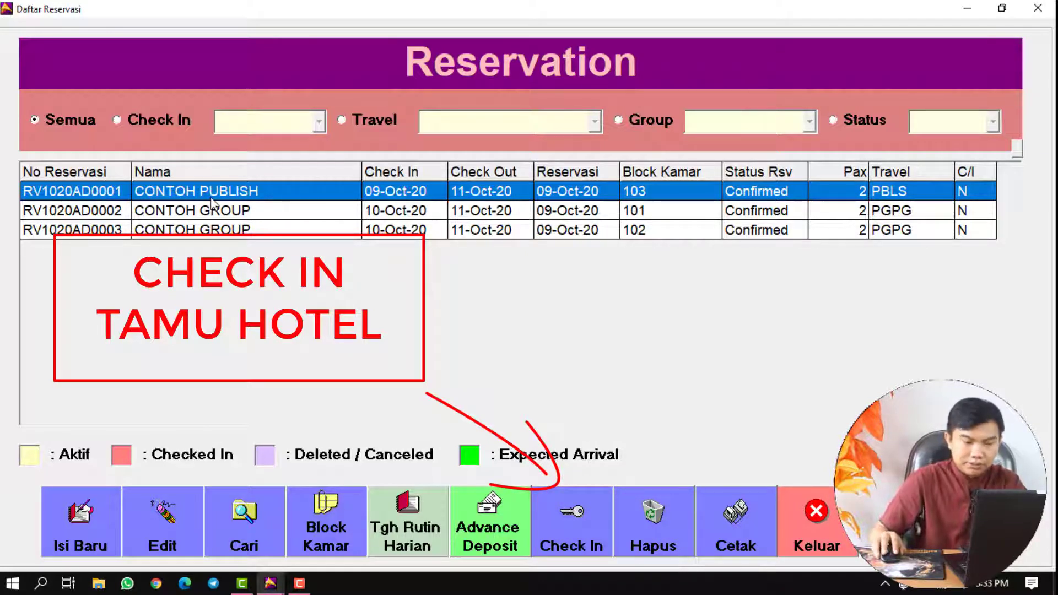
- Check in CONTOH PUBLISH to room 103 and confirm the success message
click(566, 516)
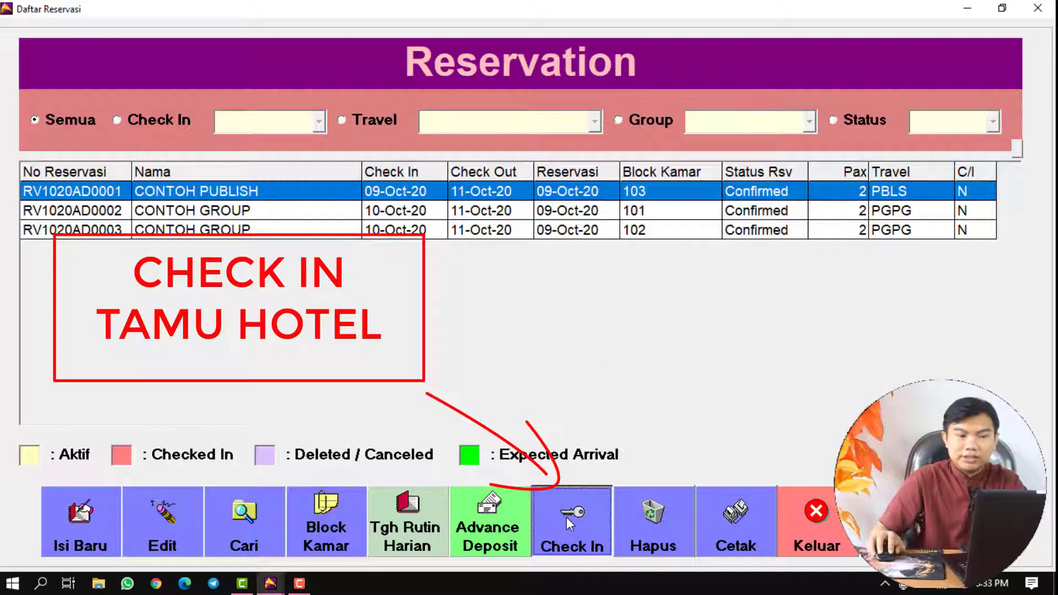
click(514, 346)
click(540, 334)
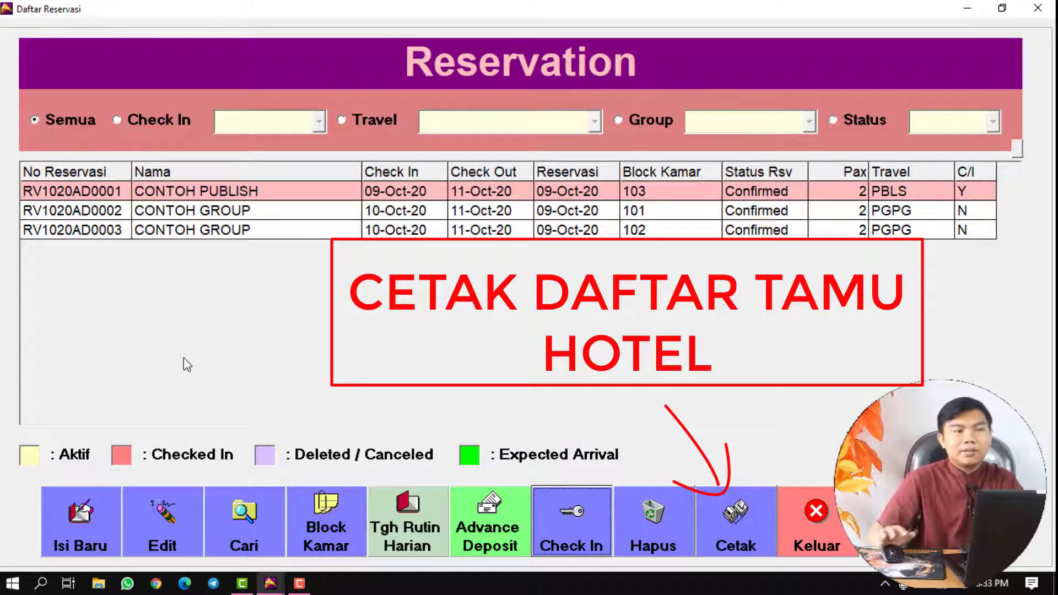
- Print the list of 10-Oct-20 check-ins, then switch the filter back to Semua
click(127, 126)
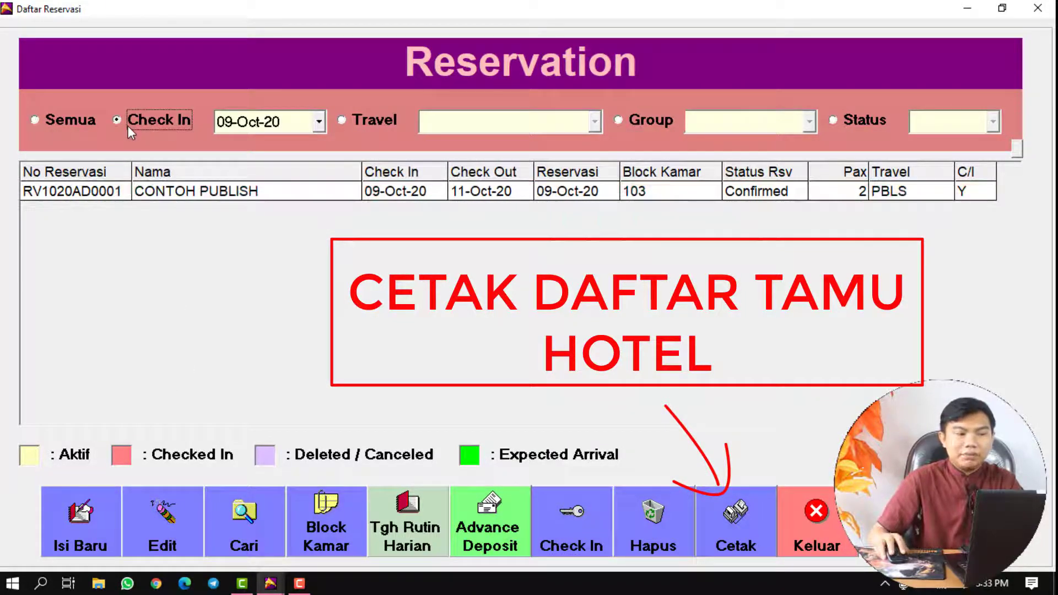
click(319, 121)
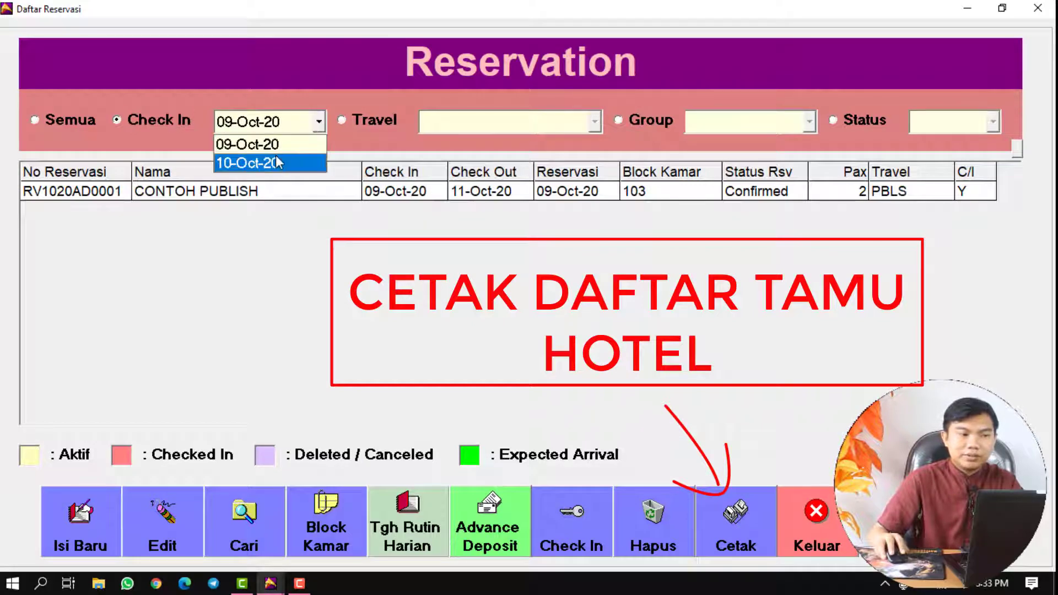
click(277, 163)
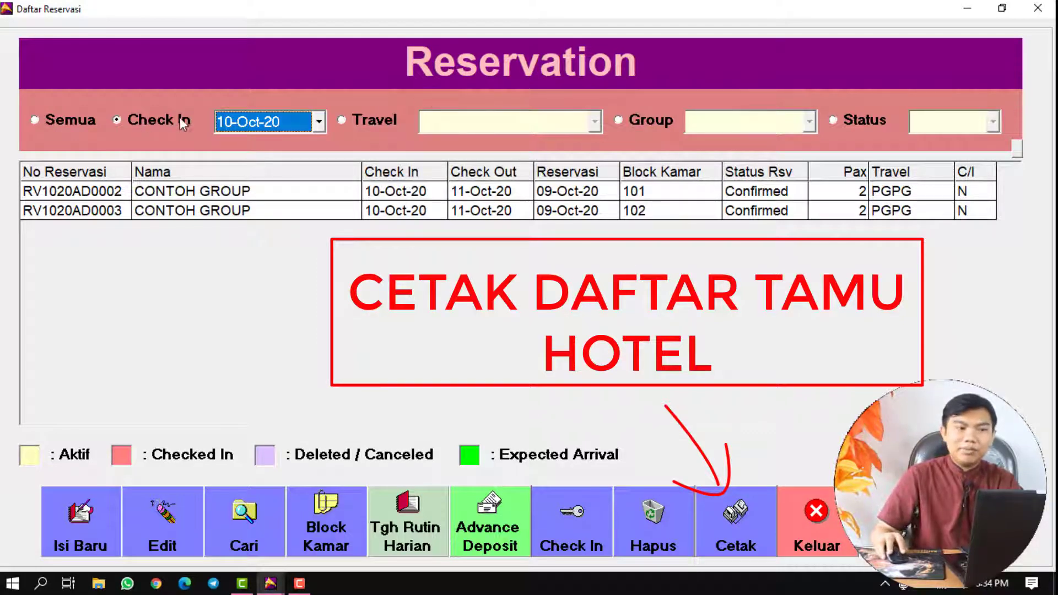
click(748, 507)
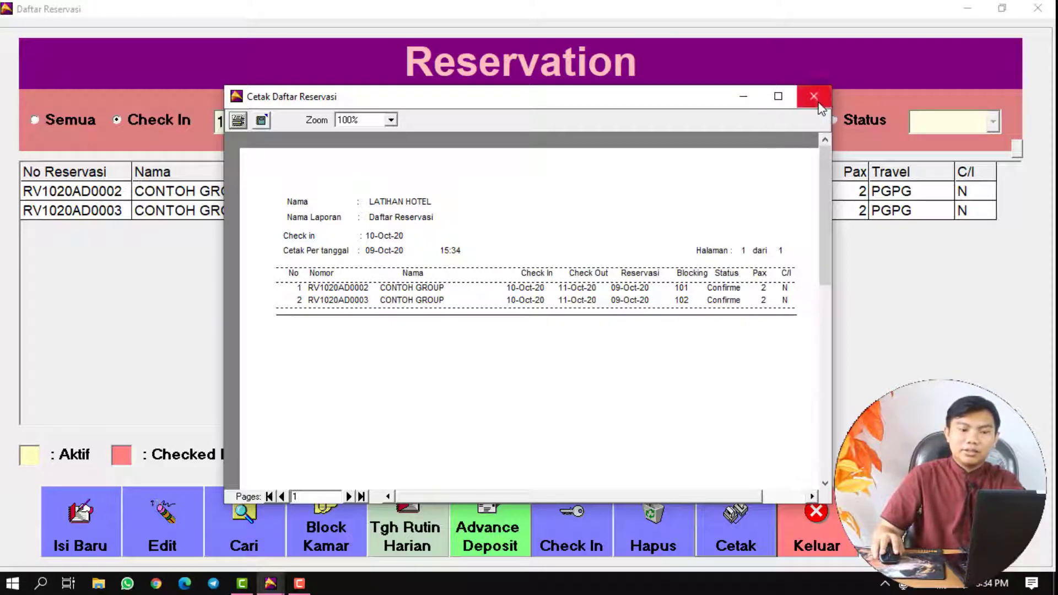
click(814, 96)
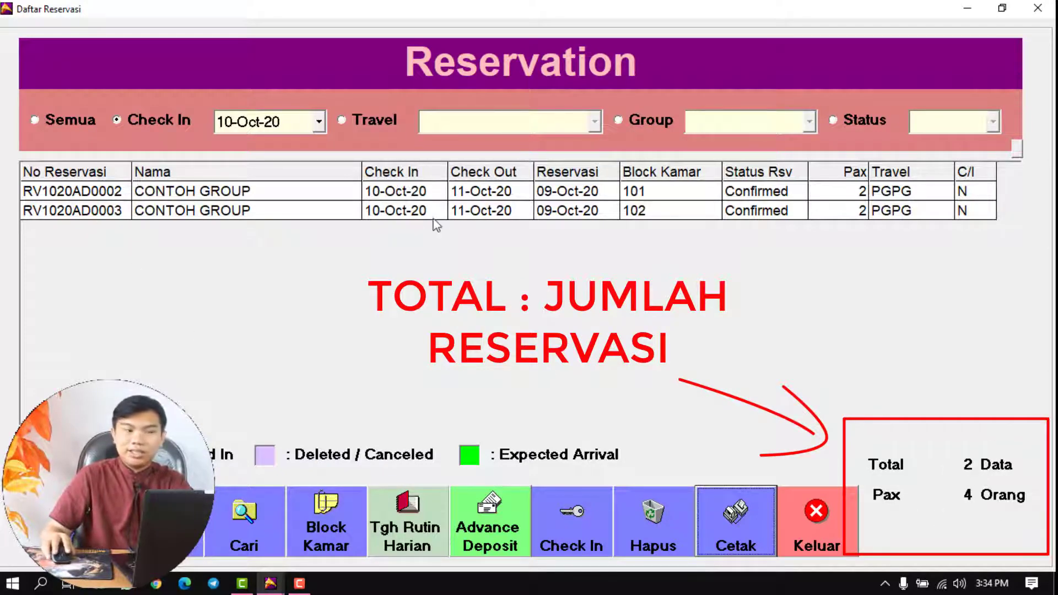
click(57, 124)
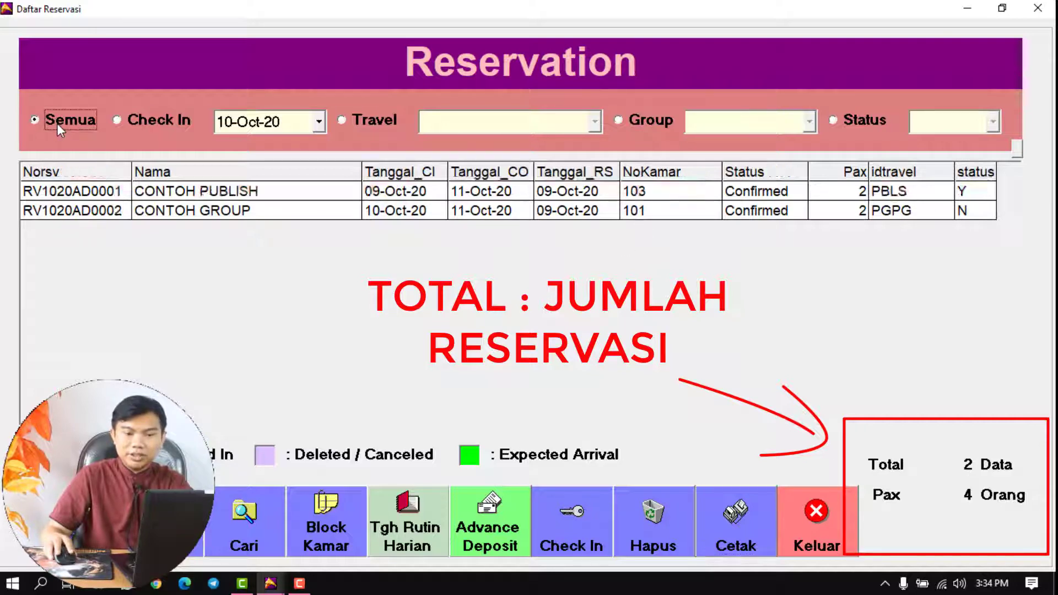